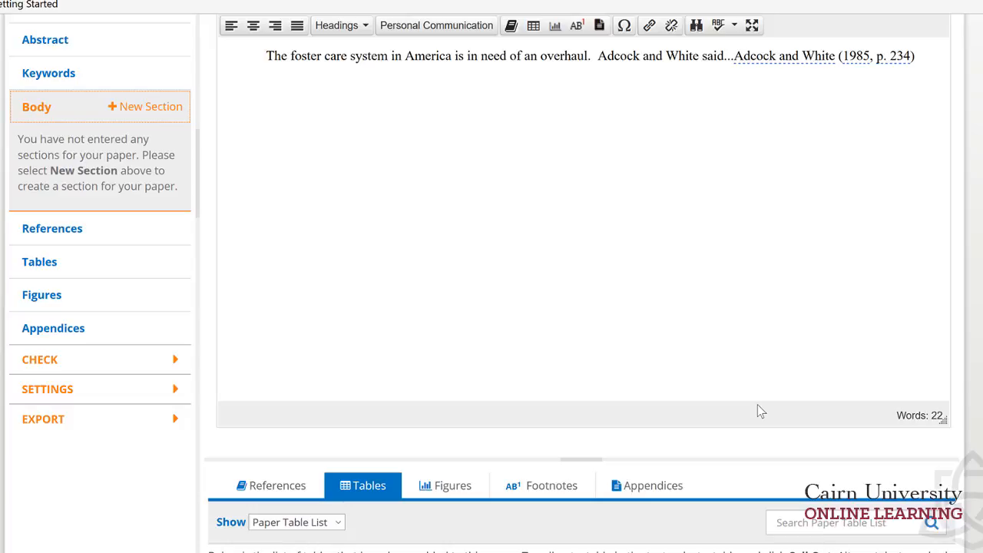
- Add a new section named "Introduction" to the body of the paper
scroll(726, 367, "up", 4)
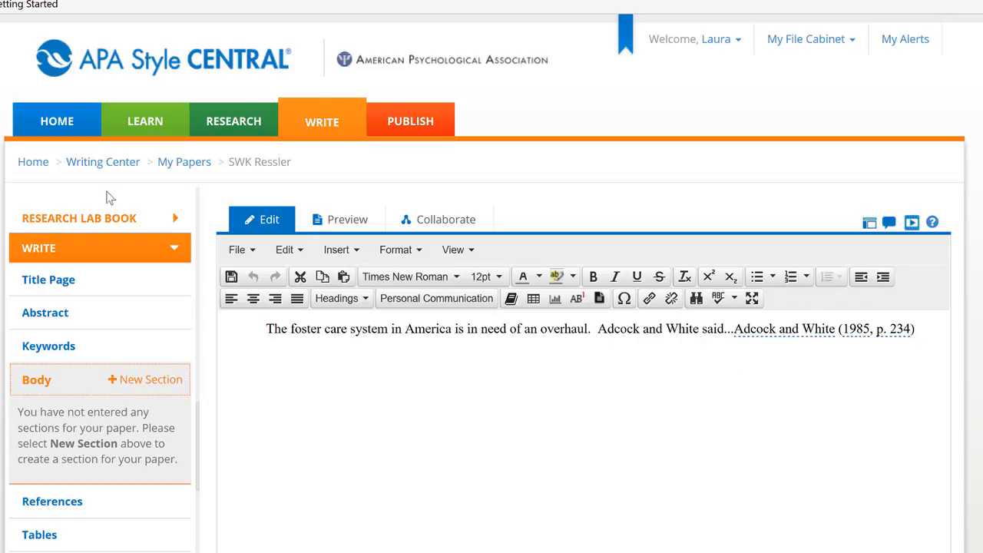
scroll(51, 414, "down", 1)
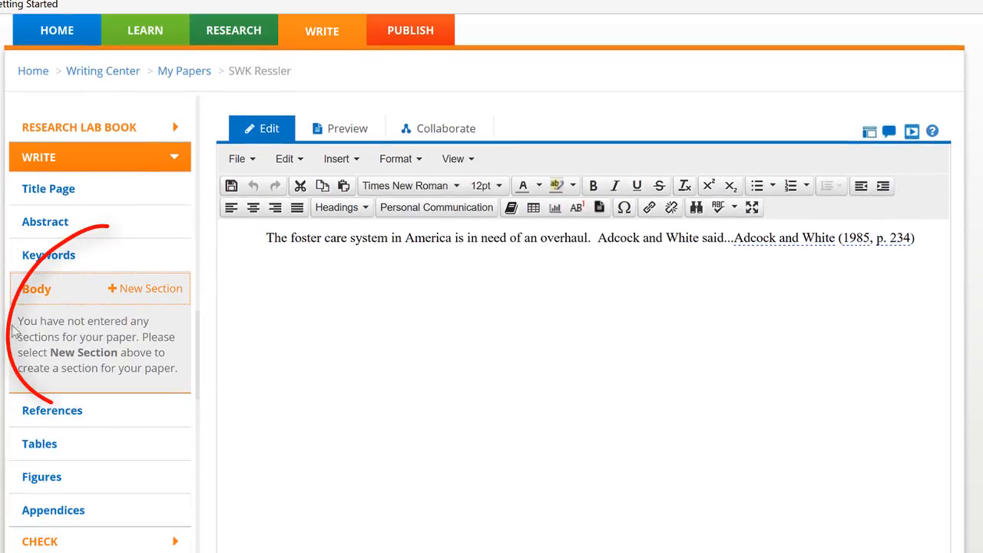
left_click(145, 290)
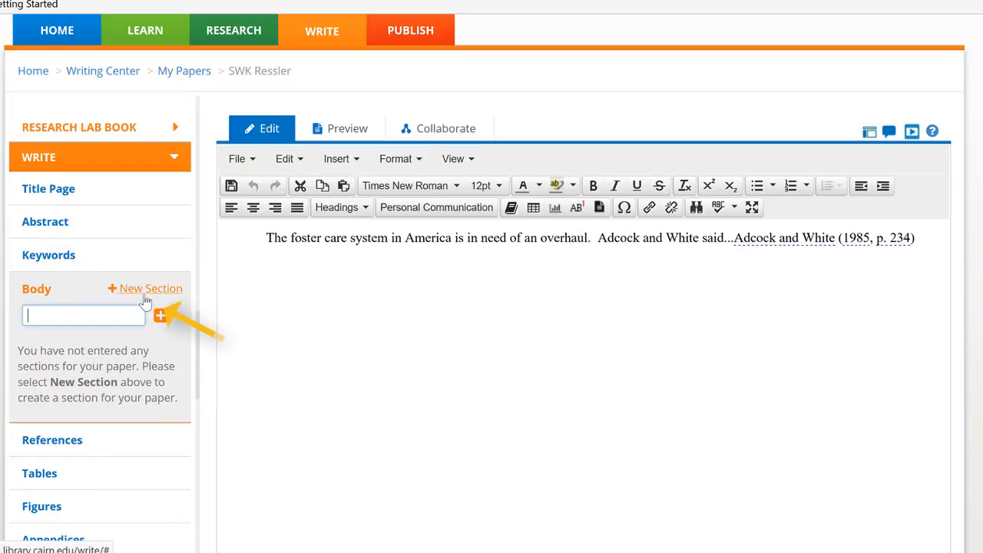
type("In")
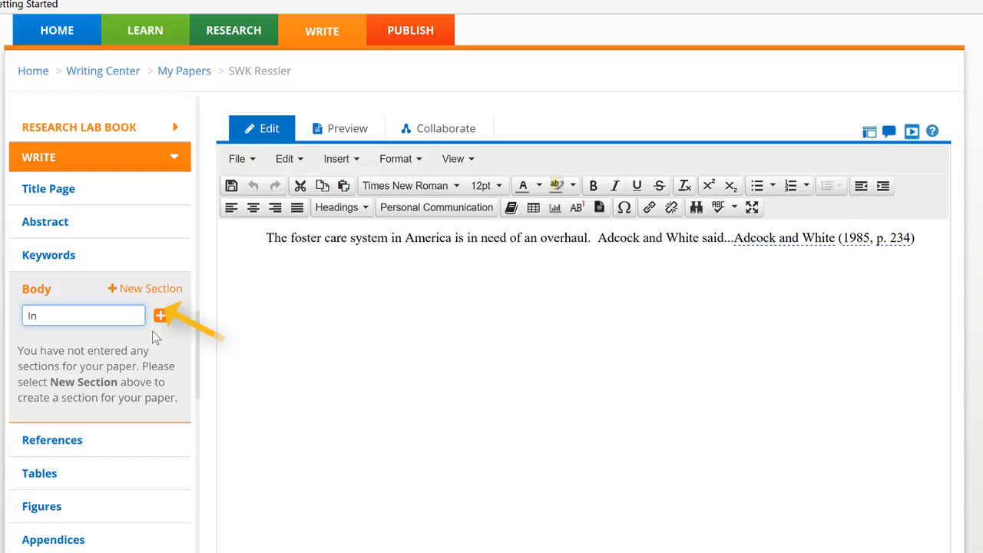
type("troduction")
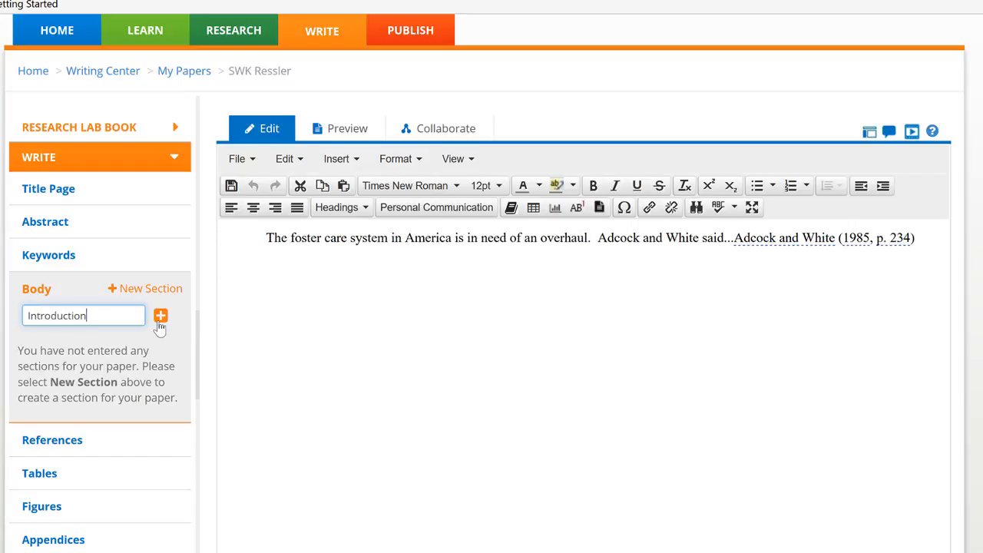
left_click(160, 315)
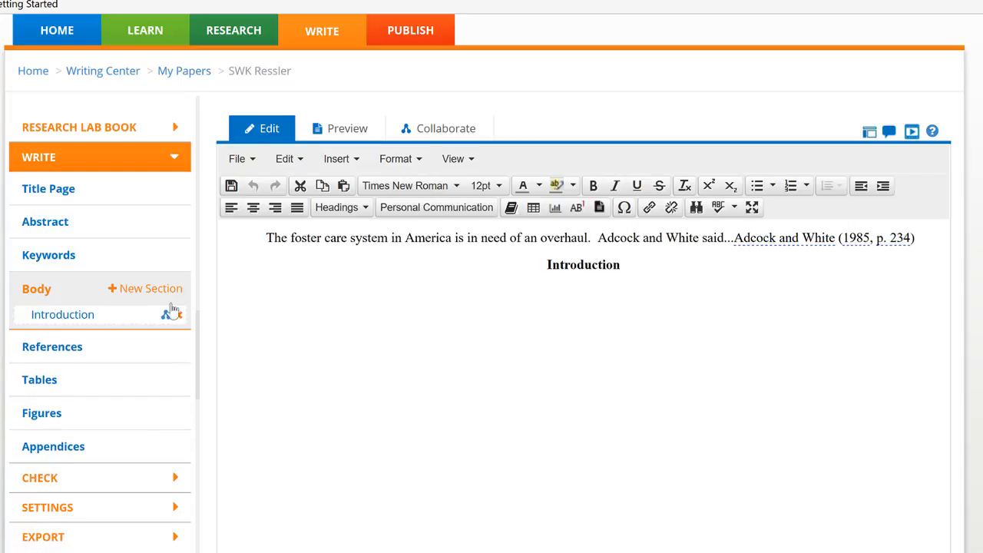
- Add a body section named "Diagnosis" after the Introduction section
left_click(163, 290)
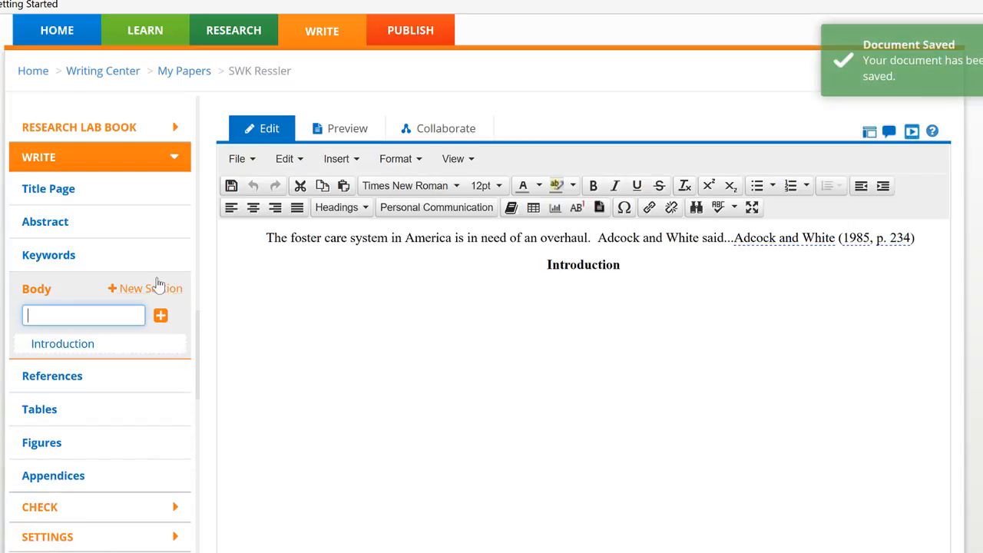
type("Diagnos")
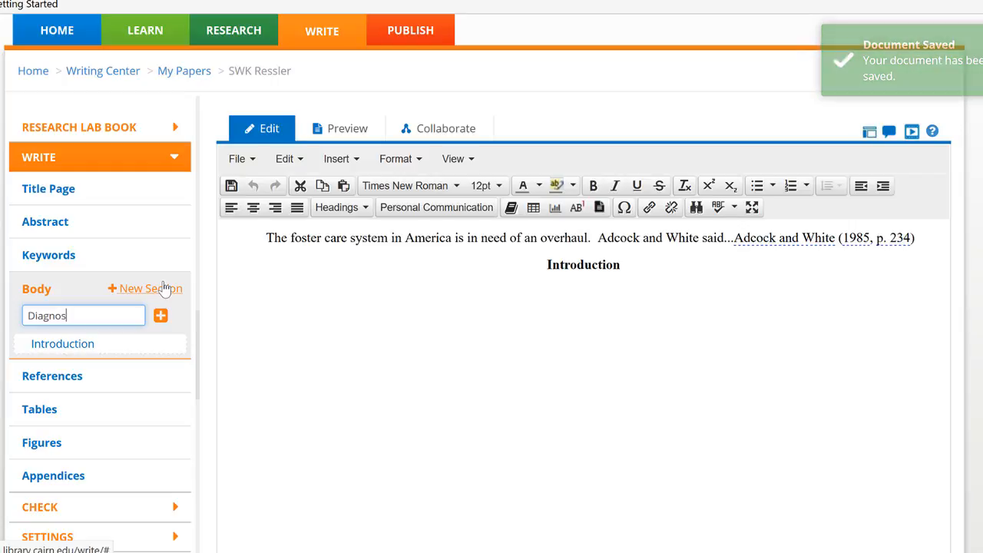
type("is")
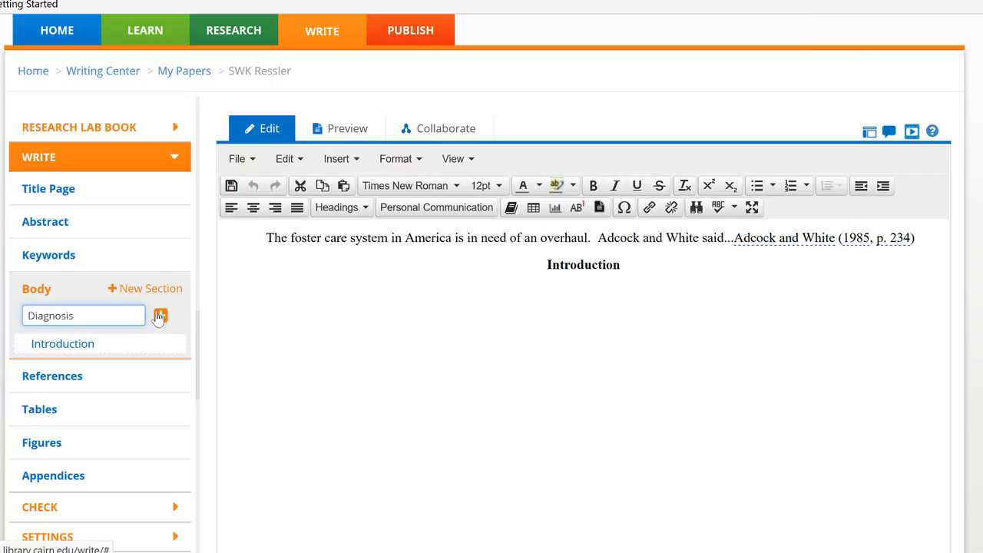
left_click(158, 315)
- Add a body section named "Treatments" below Diagnosis
left_click(161, 292)
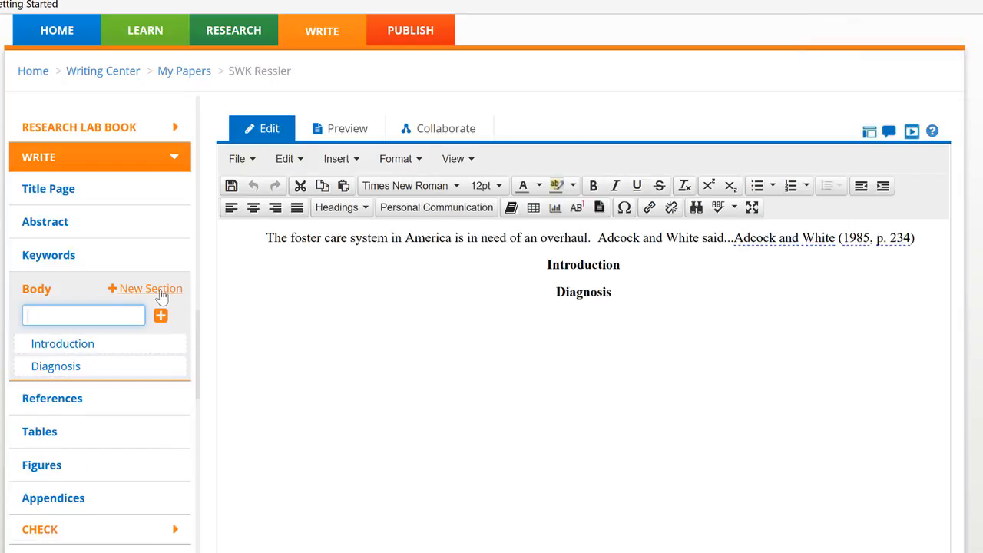
type("Treatments")
key("Return")
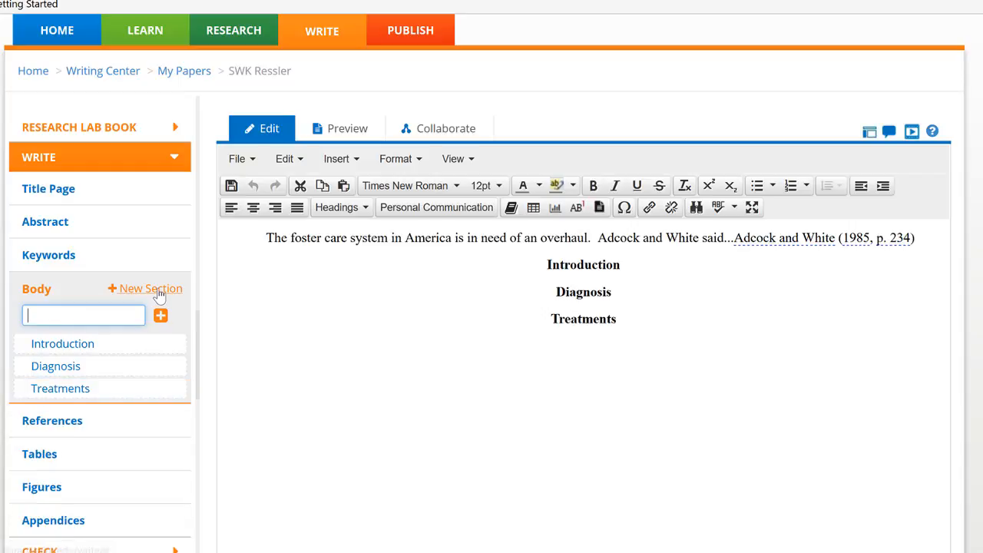
- Add a body section named "Methodologies" below Treatments, correcting the spelling before adding it
type("Methodo")
left_click(150, 291)
left_click(138, 290)
type("Methologies")
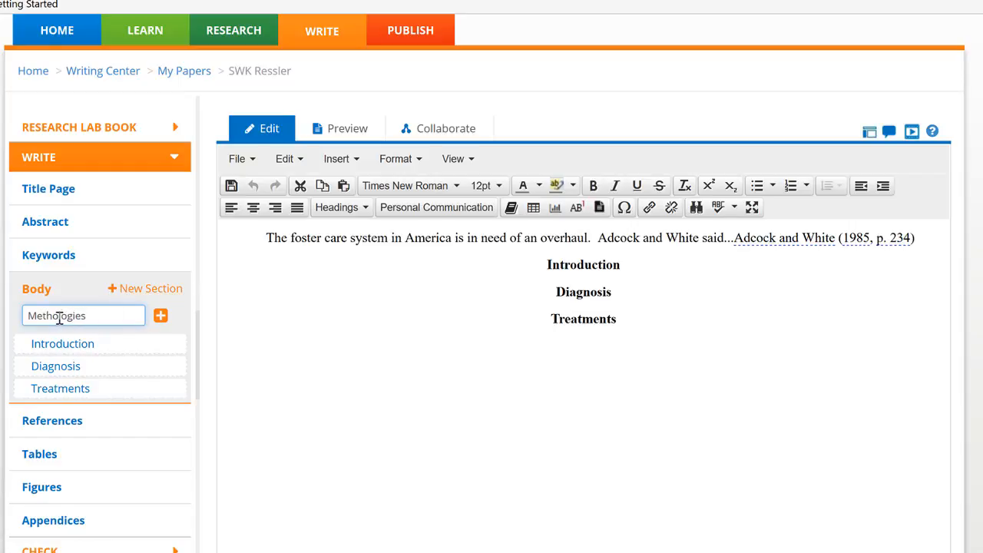
type("do")
left_click(161, 315)
- Add a body section named "Conclusion" as the last section of the paper
left_click(145, 291)
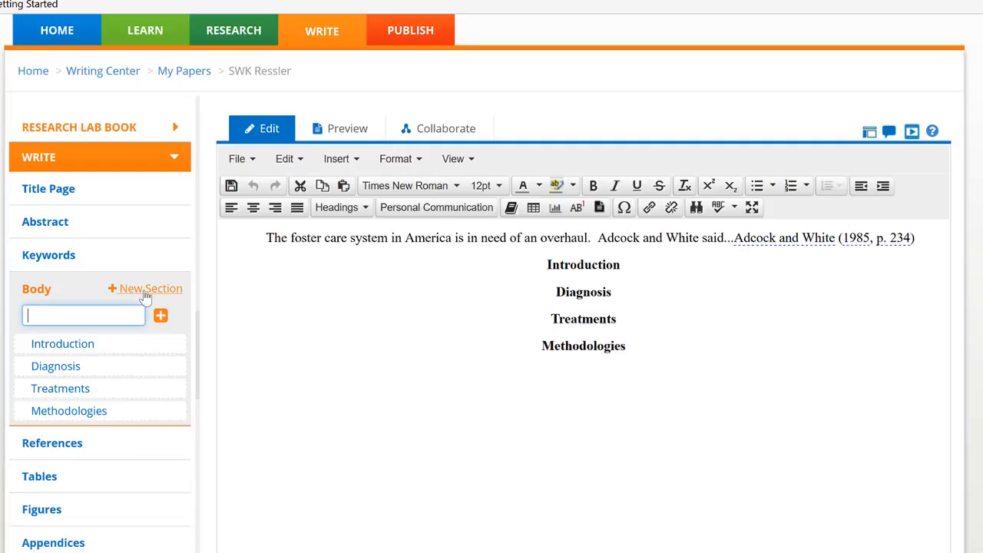
type("Conclusion")
left_click(161, 315)
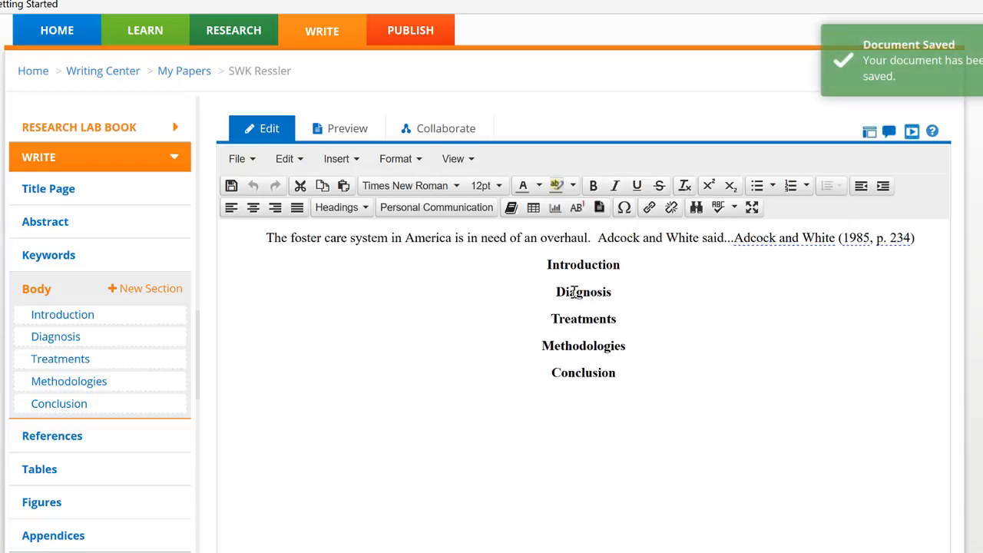
- Open the paper's collaboration settings and begin adding a new user
left_click(435, 135)
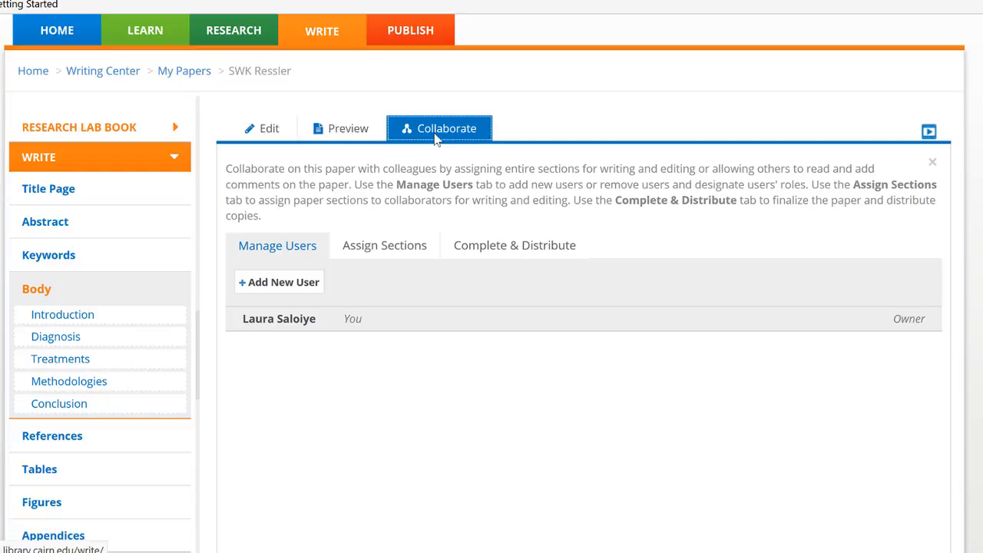
scroll(434, 136, "up", 2)
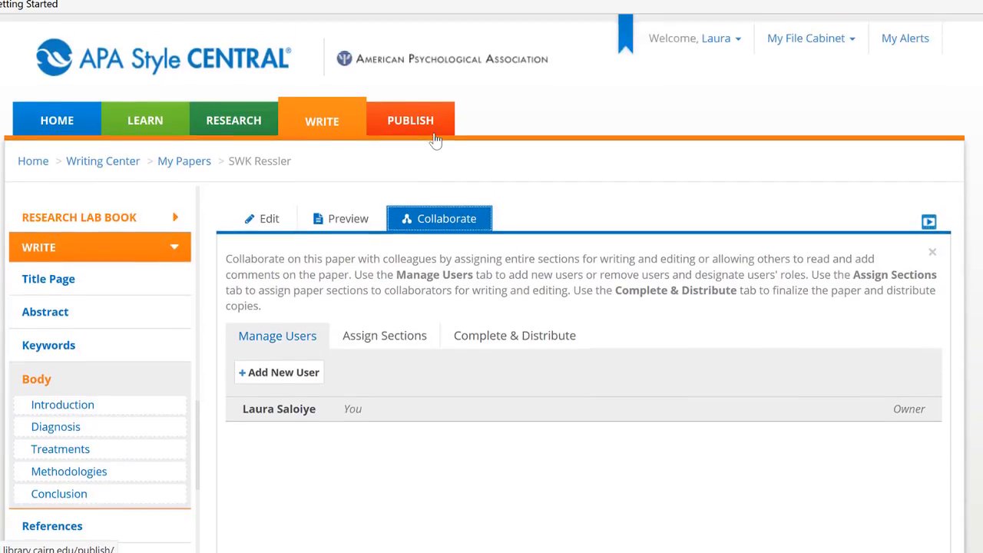
scroll(434, 137, "down", 2)
scroll(433, 136, "down", 1)
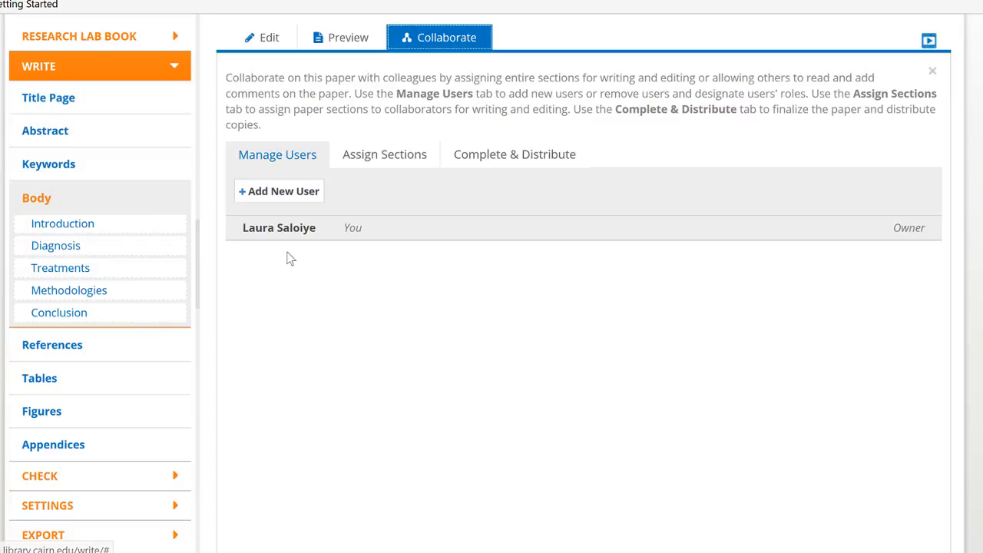
left_click(268, 201)
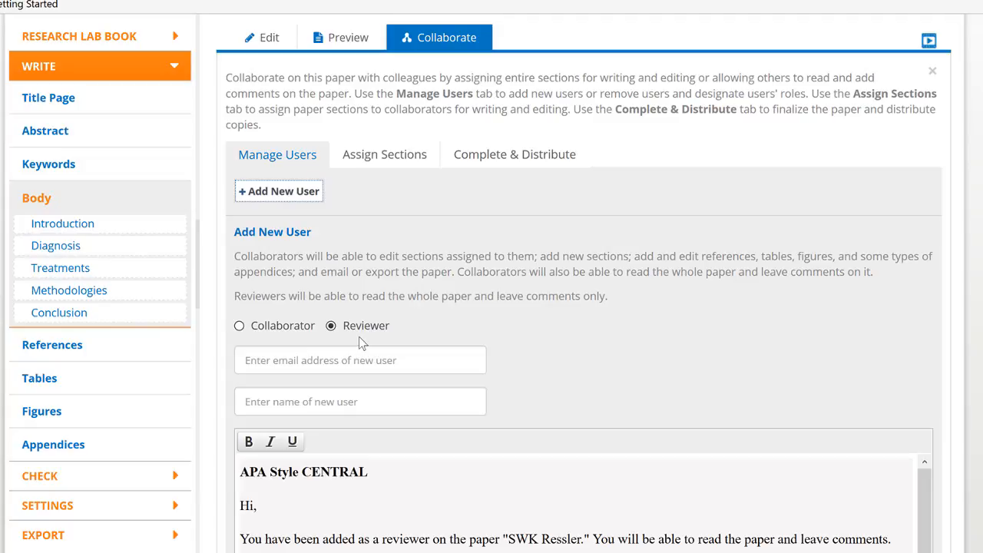
- Set the new user's role to Collaborator and fill in the person's e-mail address and full name
left_click(297, 326)
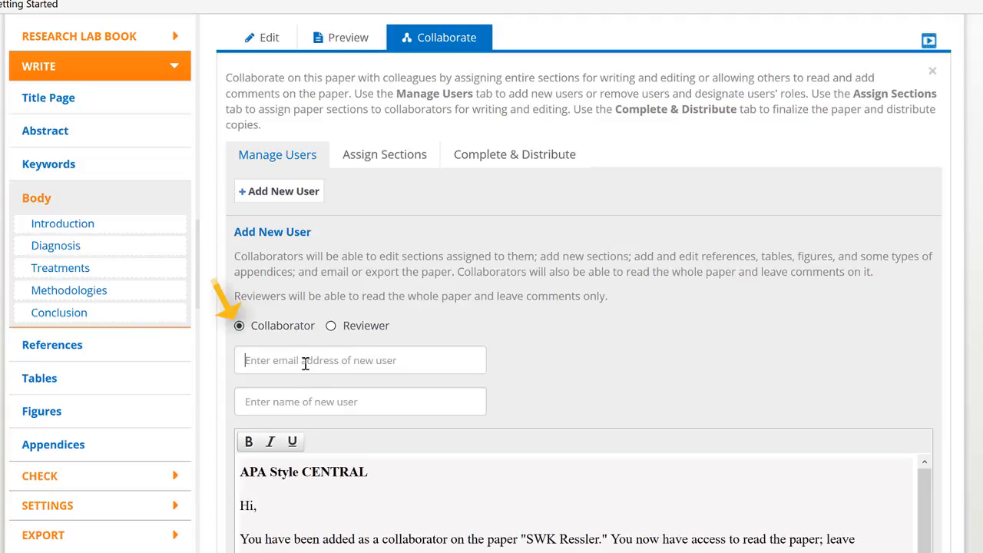
left_click(305, 362)
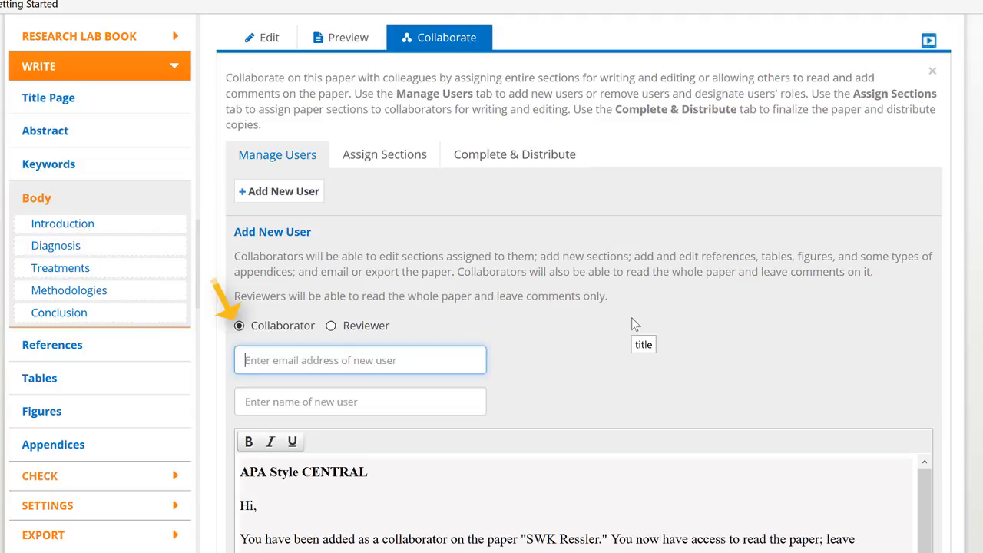
type("step")
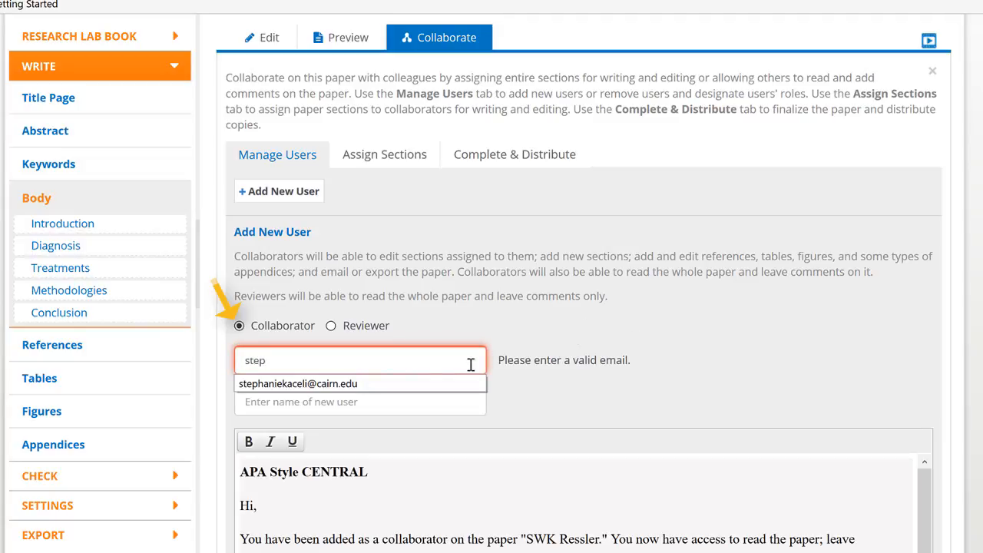
left_click(361, 382)
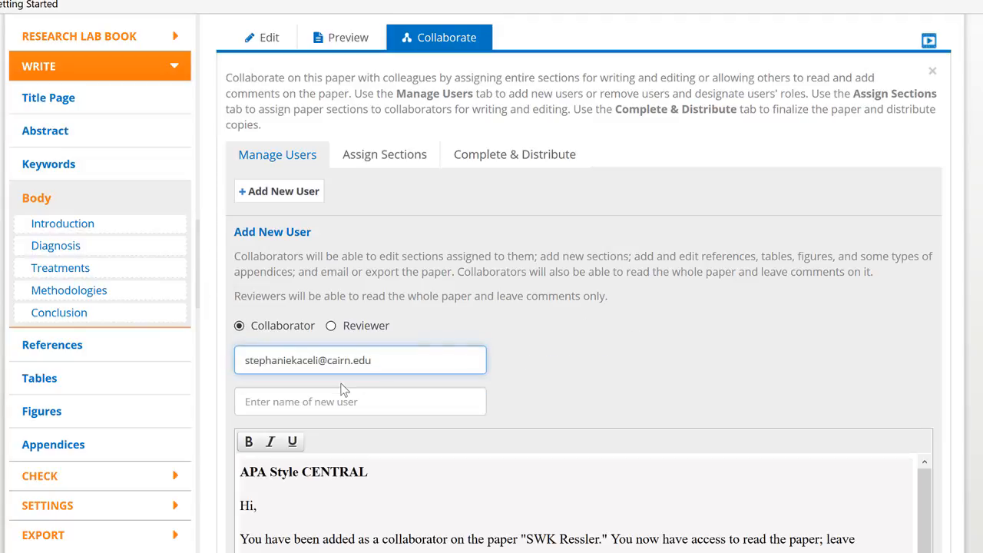
left_click(346, 403)
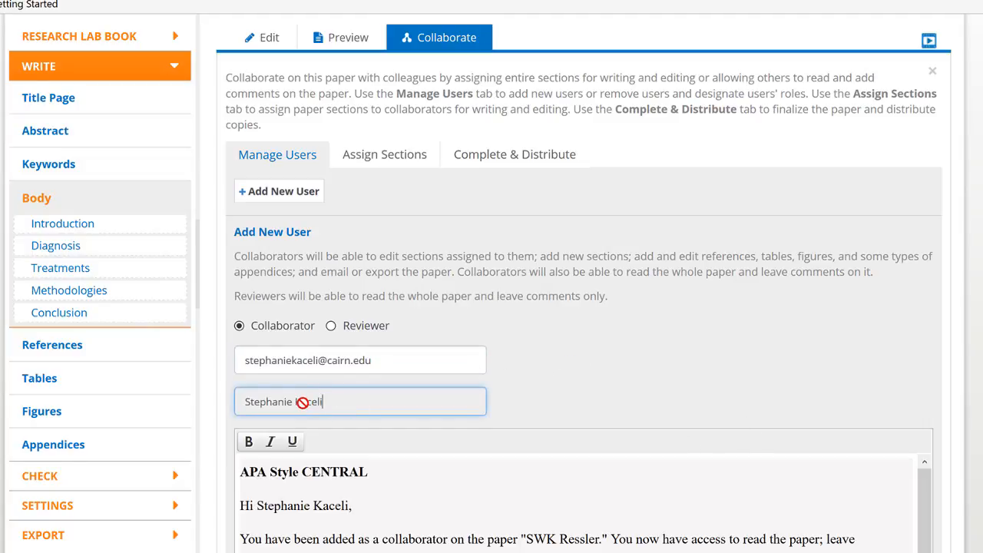
- Review the invitation message to its end and add the collaborator to the paper
scroll(302, 402, "down", 1)
scroll(302, 402, "down", 2)
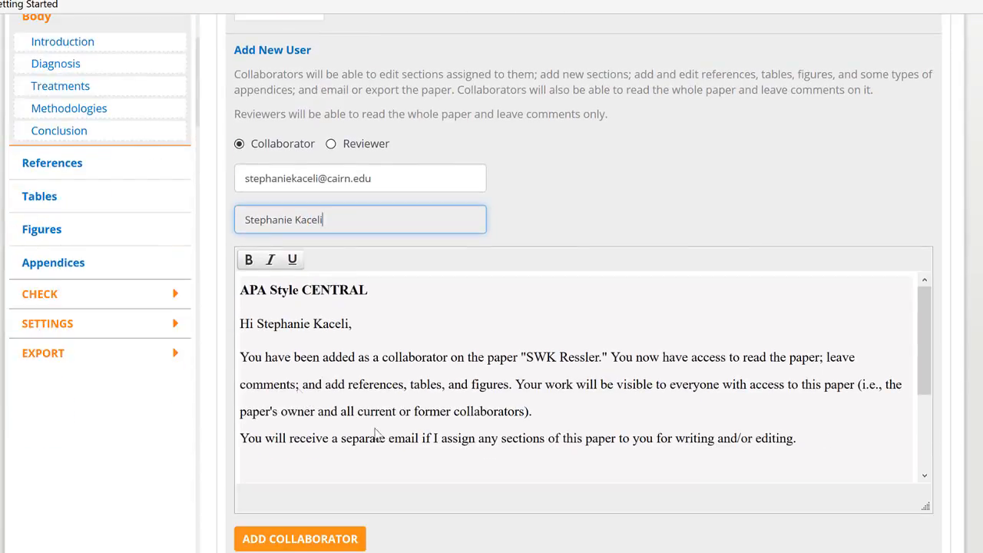
scroll(349, 405, "down", 3)
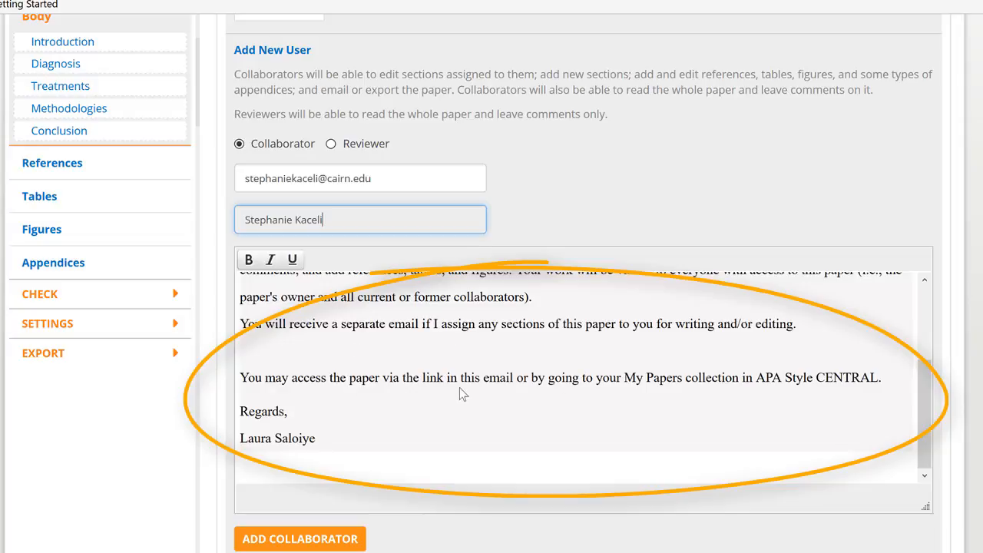
scroll(335, 493, "down", 2)
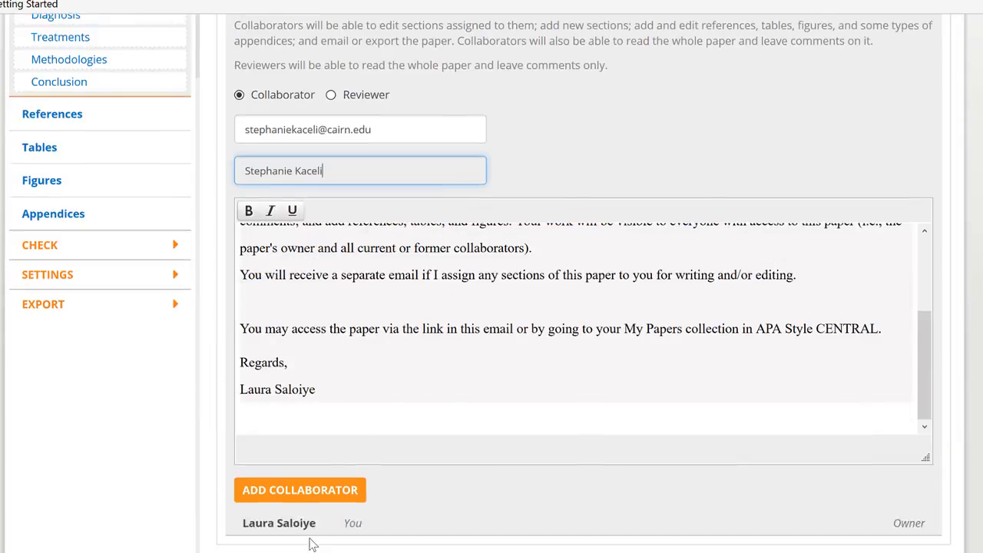
left_click(320, 402)
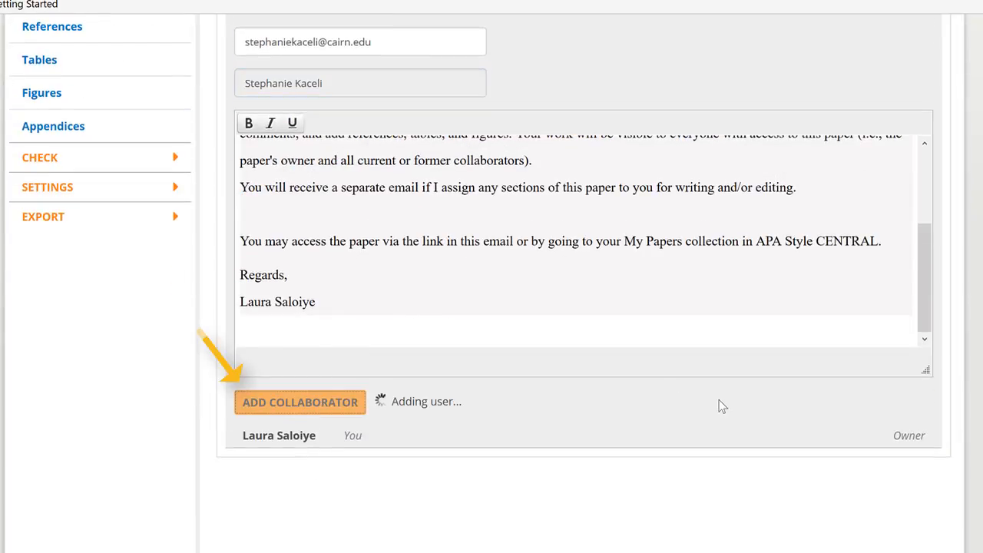
scroll(719, 400, "up", 1)
scroll(719, 406, "up", 5)
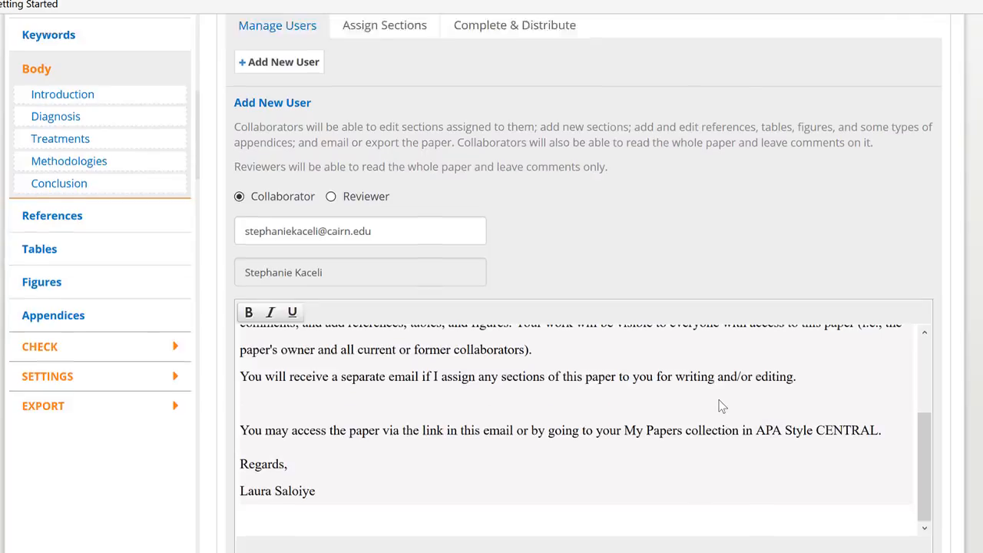
scroll(701, 374, "down", 4)
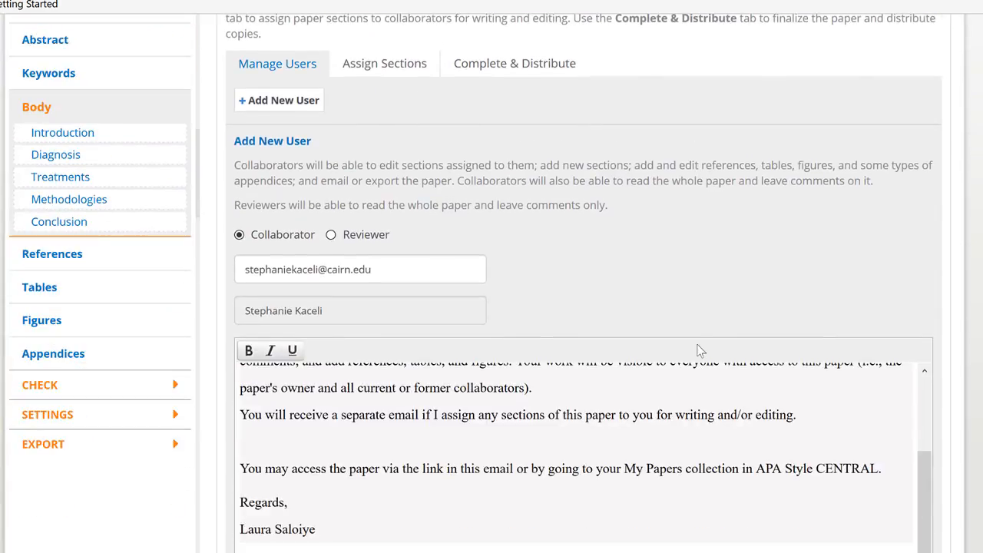
scroll(593, 305, "down", 6)
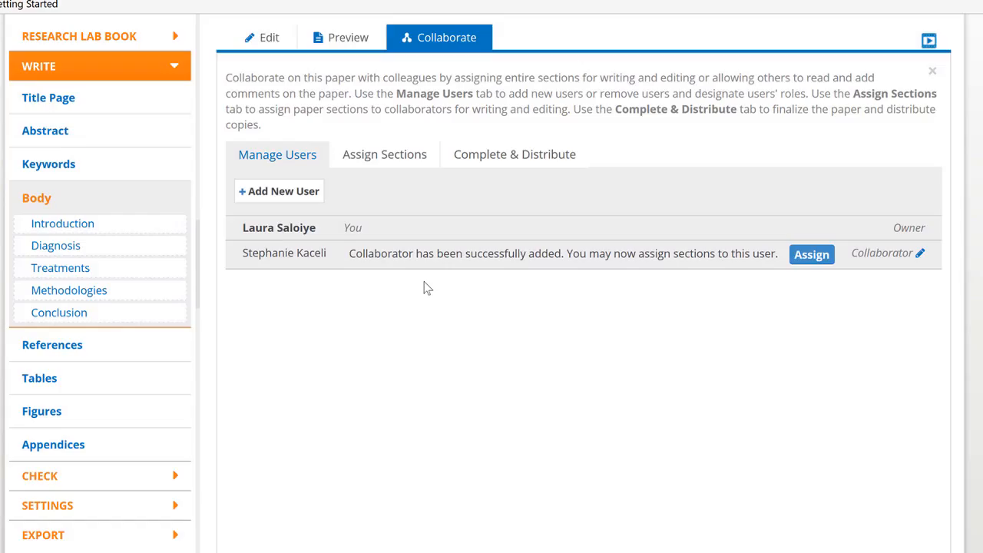
- Assign the Diagnosis and Treatments sections to the newly added collaborator, with the notification e-mail sent along
scroll(428, 289, "up", 1)
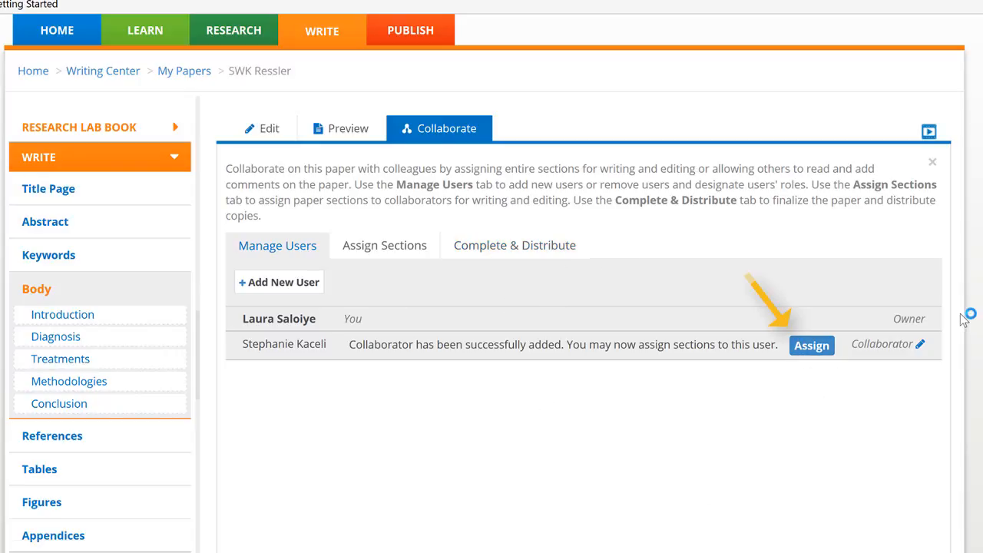
left_click(812, 346)
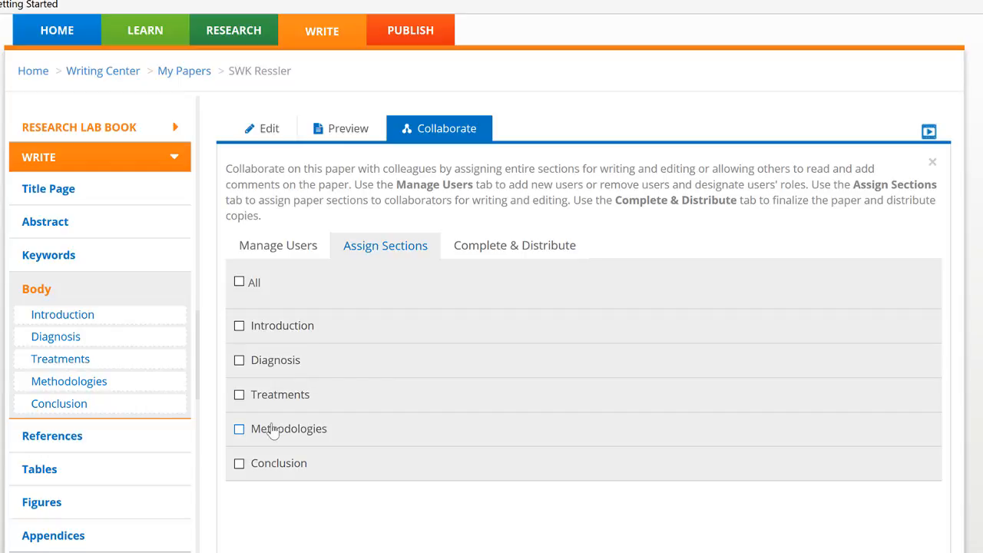
left_click(239, 364)
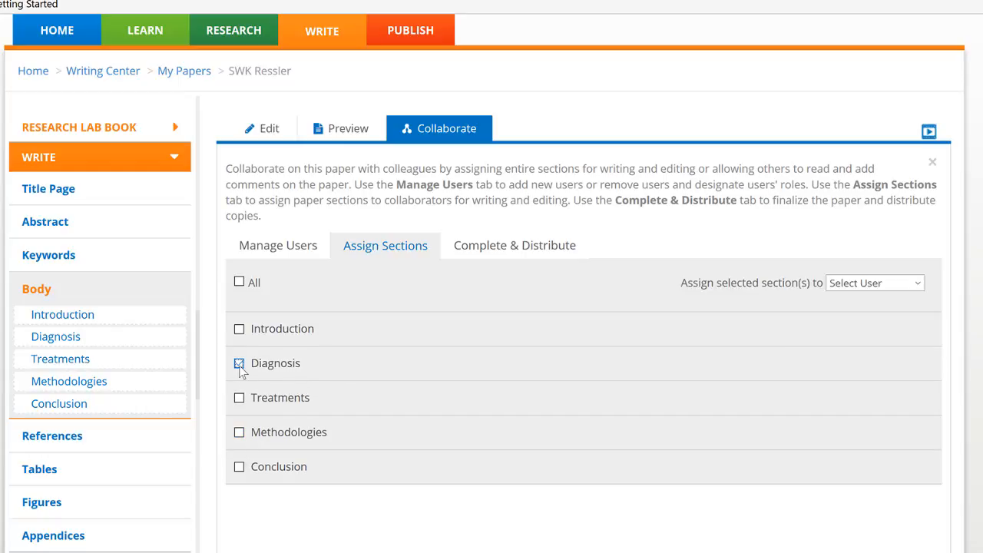
left_click(241, 402)
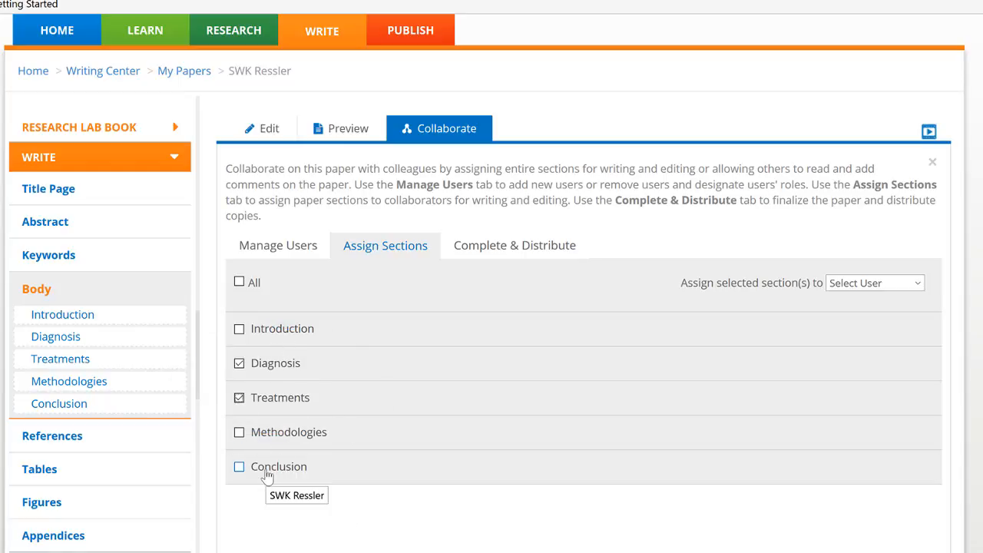
left_click(847, 284)
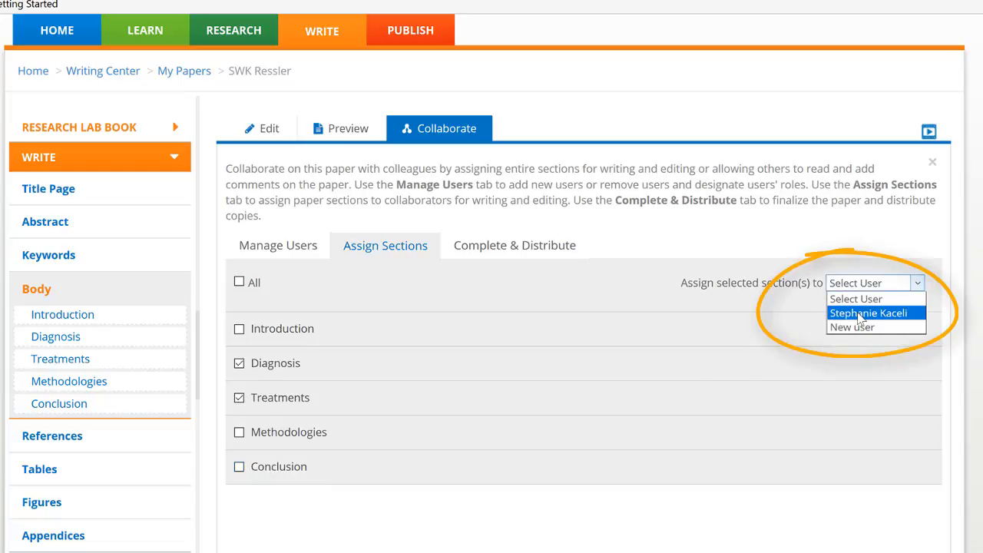
left_click(859, 314)
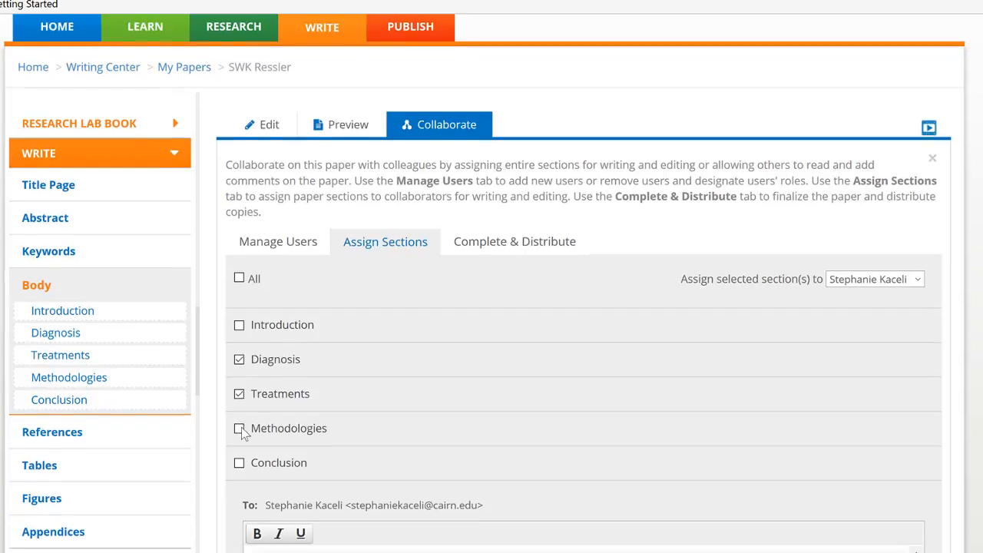
scroll(243, 433, "down", 2)
scroll(243, 434, "down", 1)
scroll(242, 427, "down", 3)
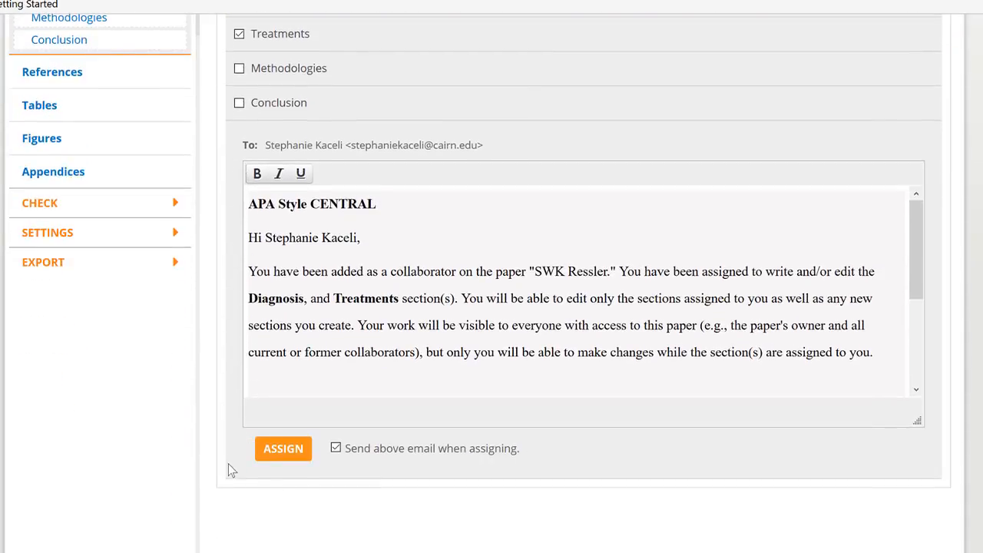
left_click(294, 451)
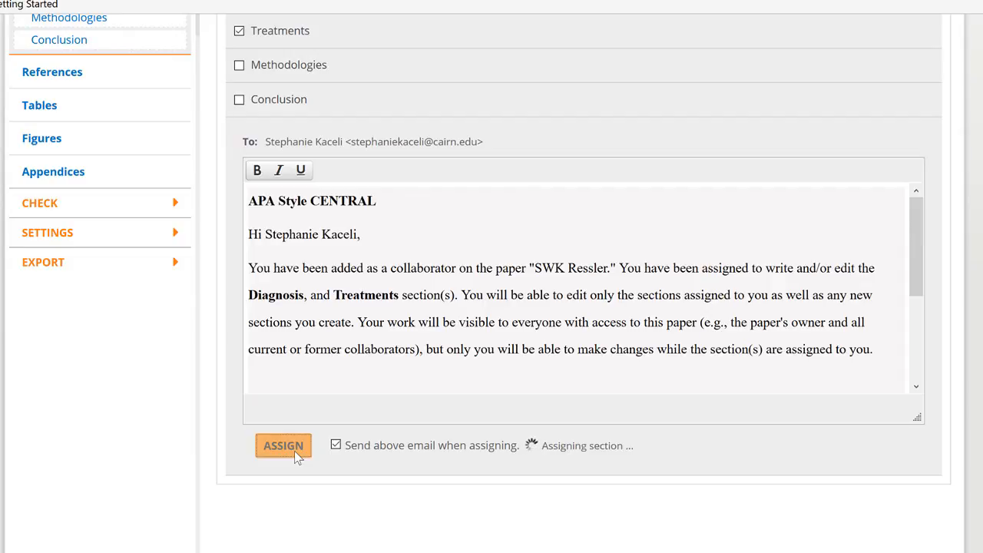
- Review the section assignments and open the options for completing and distributing the paper
scroll(295, 452, "up", 6)
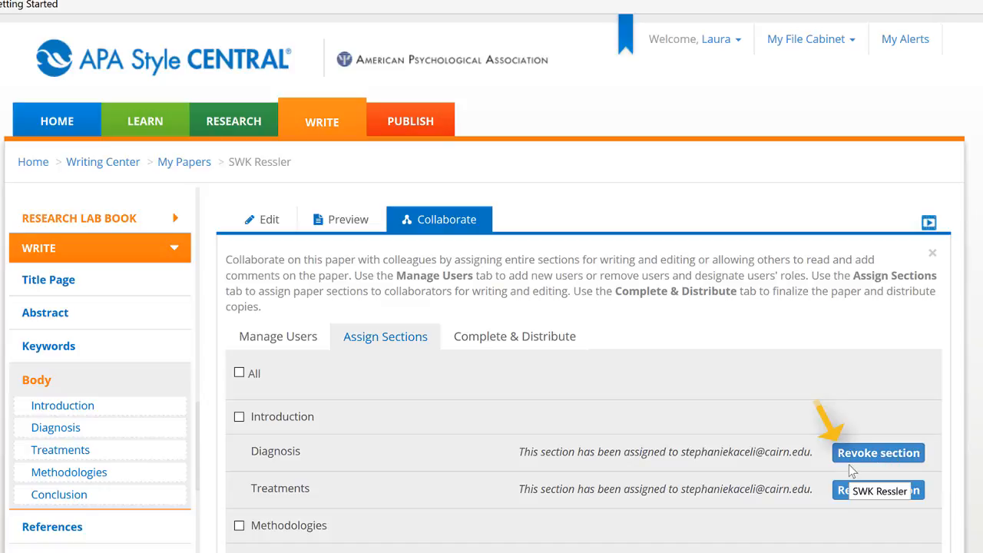
left_click(507, 338)
scroll(297, 376, "down", 2)
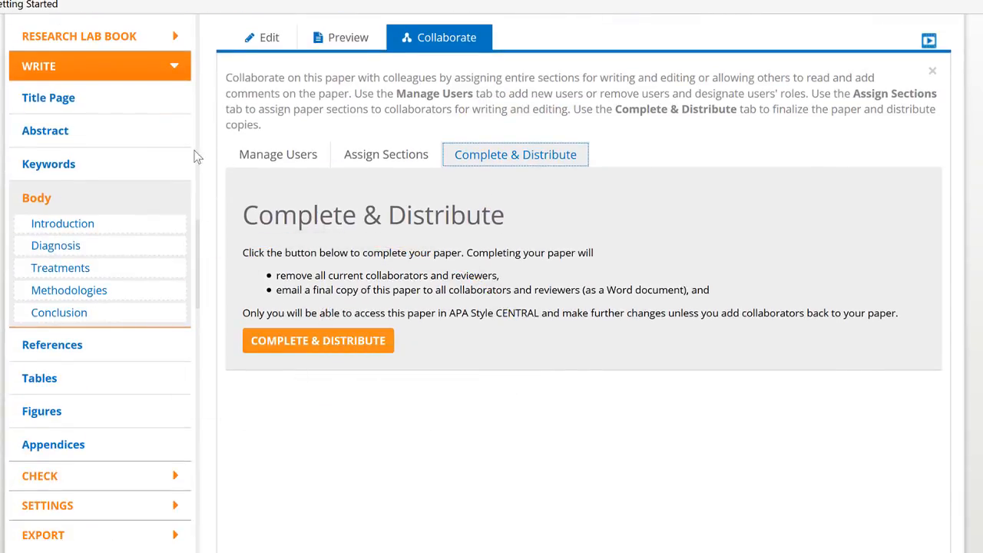
- Return to editing the paper's body and place the cursor in the assigned Treatments and Diagnosis sections
left_click(36, 199)
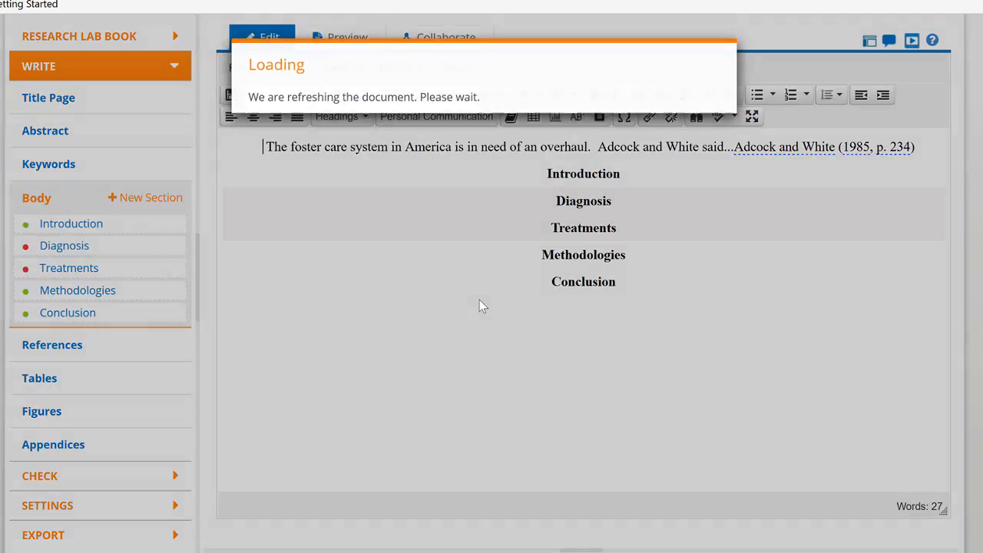
scroll(480, 299, "up", 2)
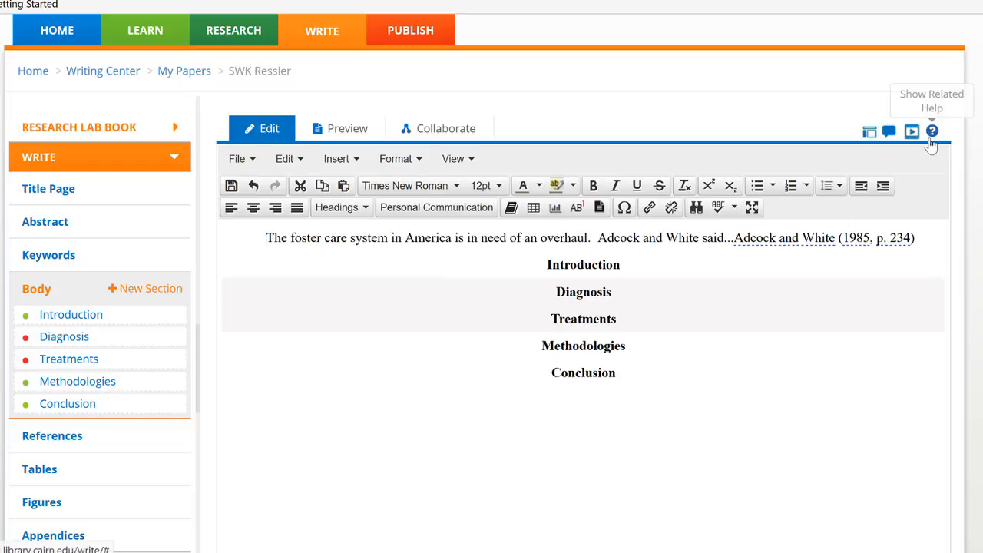
left_click(632, 322)
left_click(627, 287)
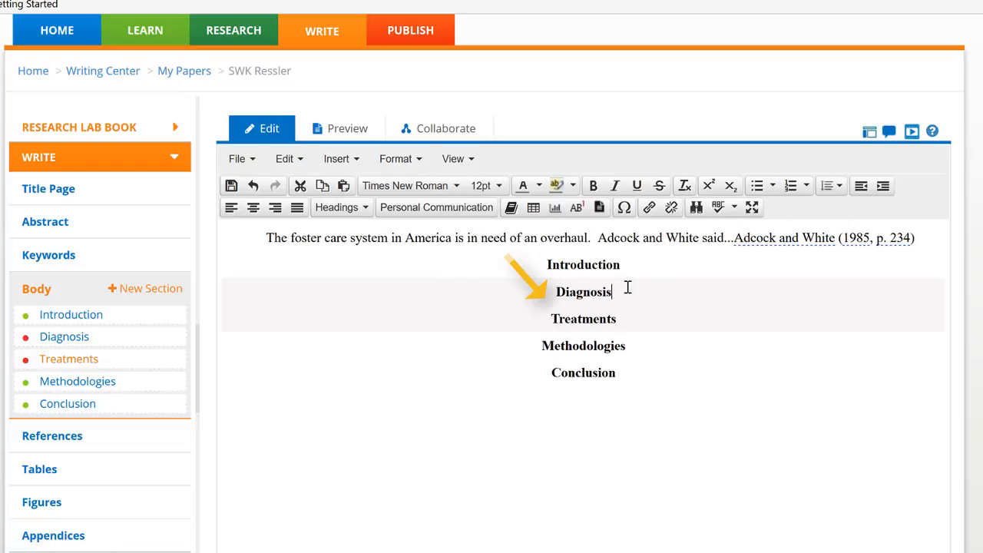
key("ctrl+Home")
key("Return")
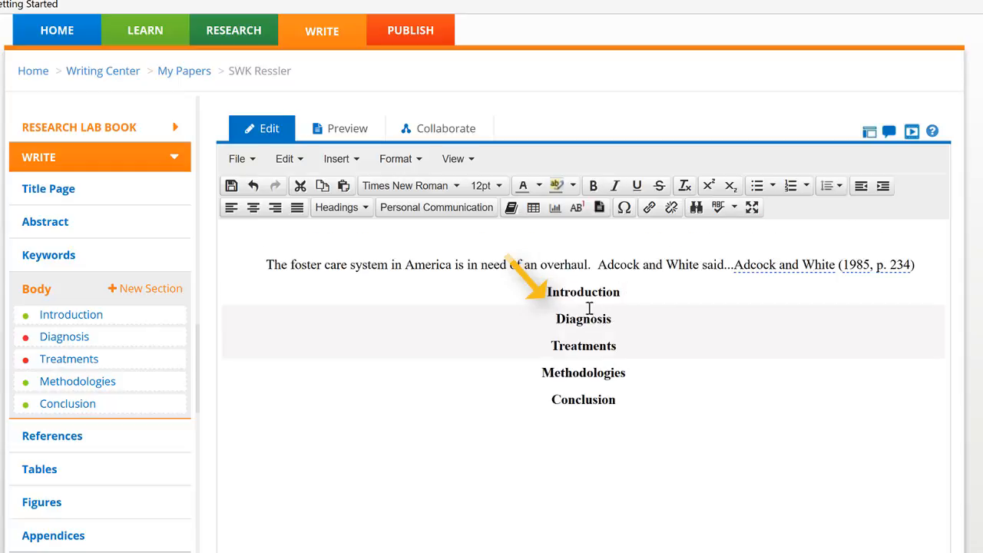
left_click(658, 325)
key("ctrl+Home")
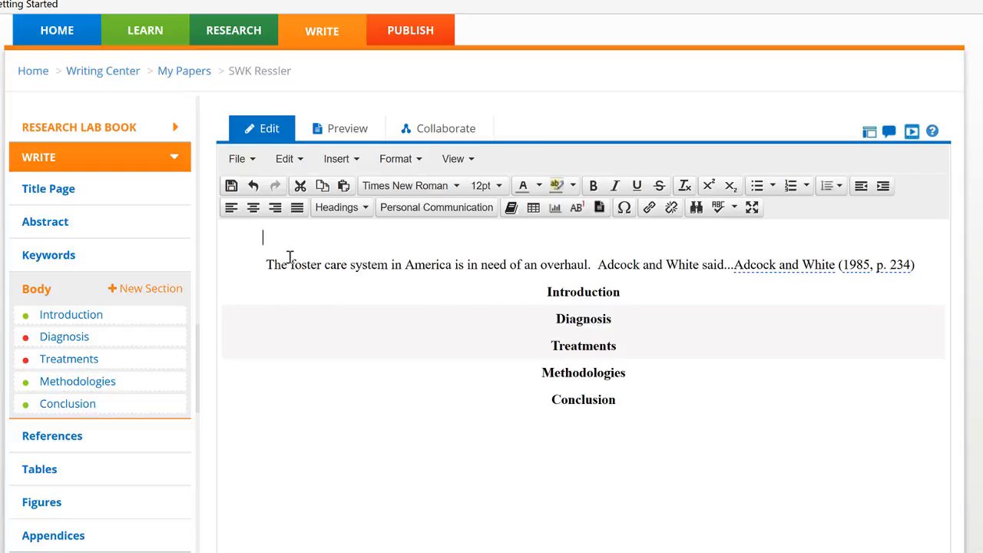
left_click(267, 266)
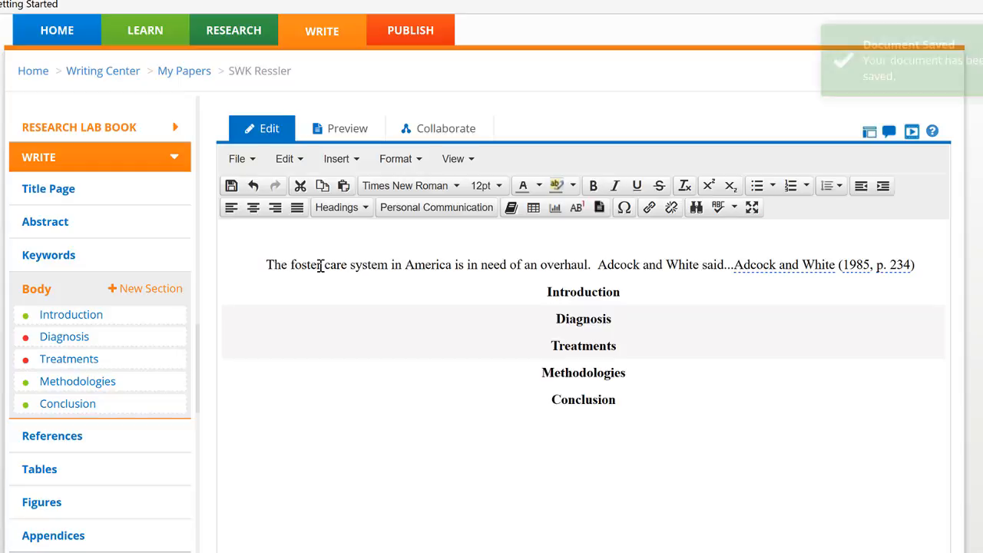
key("BackSpace")
key("BackSpace")
key("BackSpace")
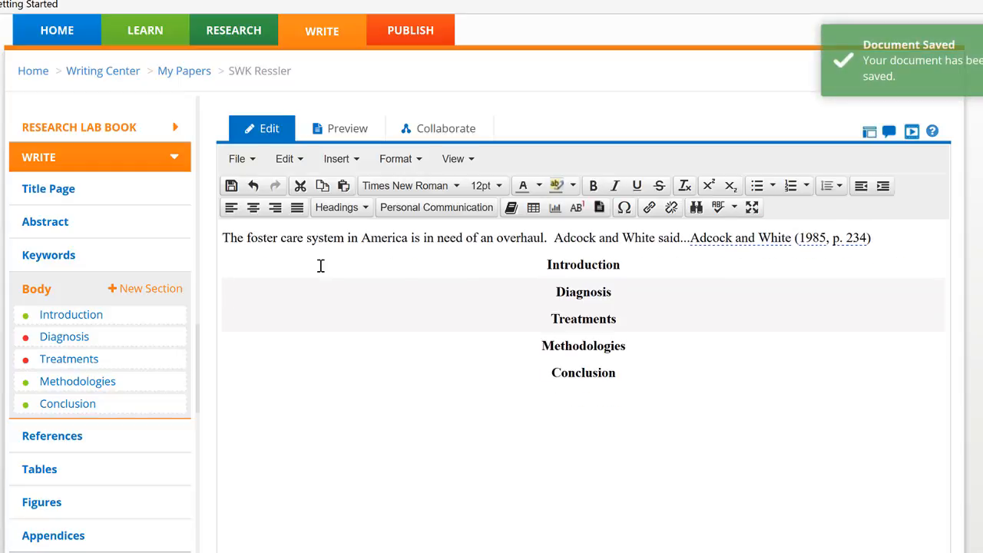
key("Tab")
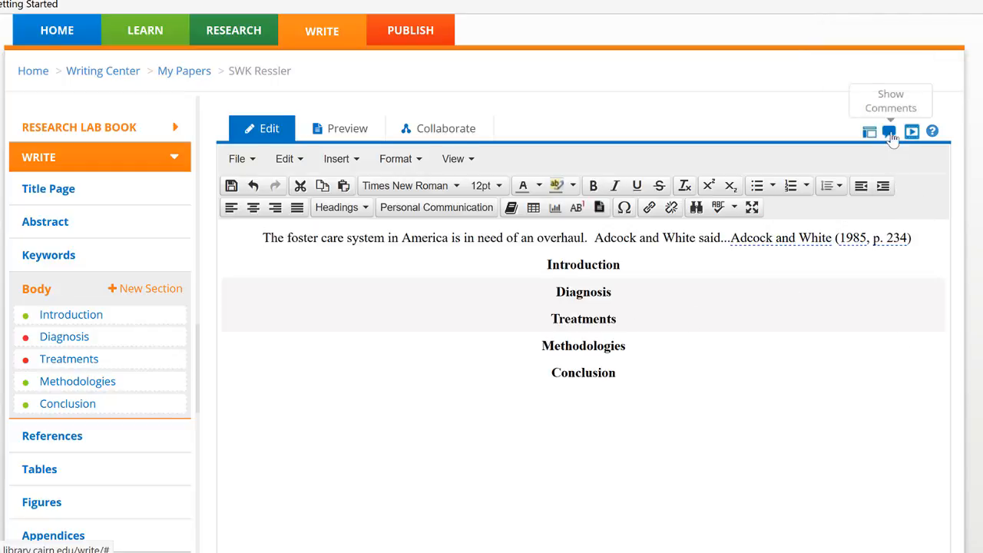
- Add the comment "It looks like you forgot x." to the Diagnosis section and save it
left_click(889, 133)
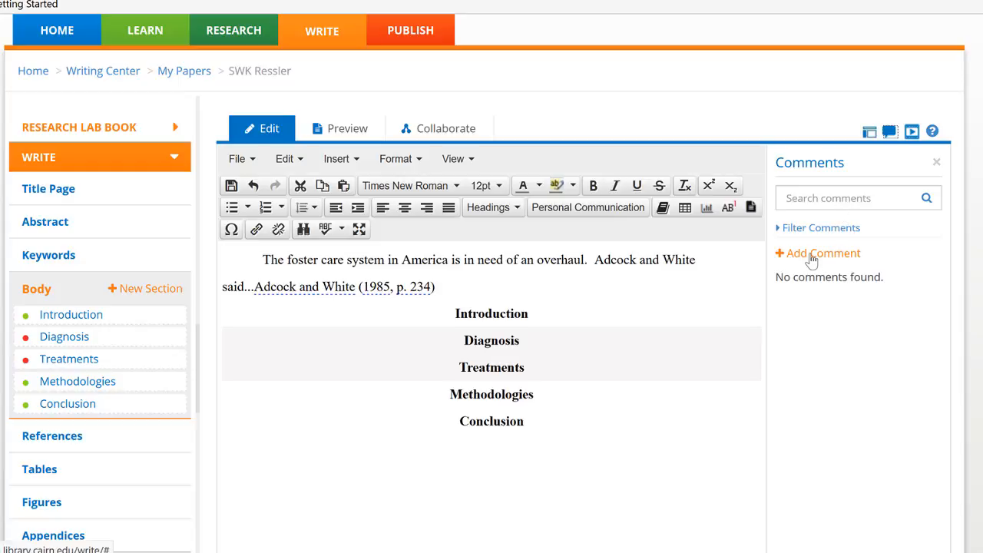
left_click(525, 341)
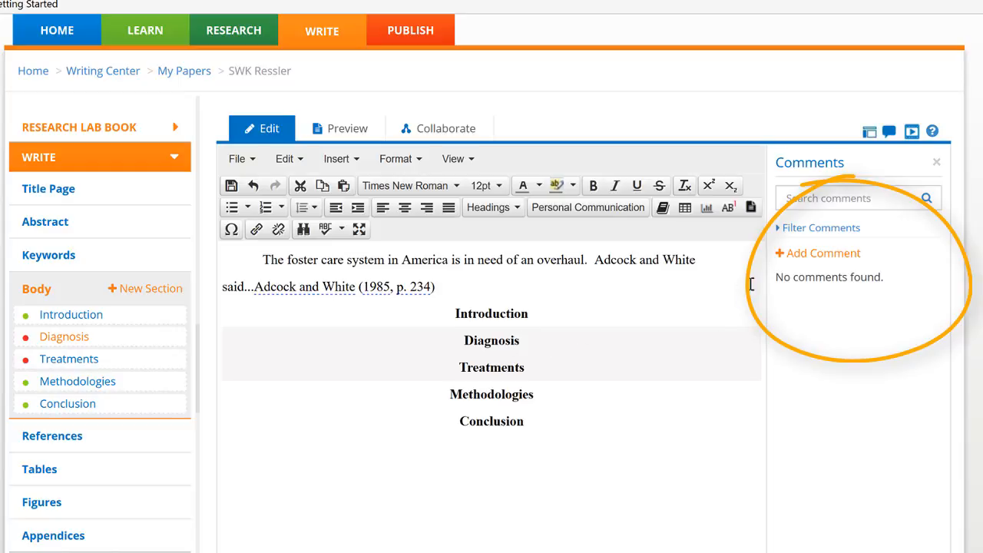
left_click(817, 254)
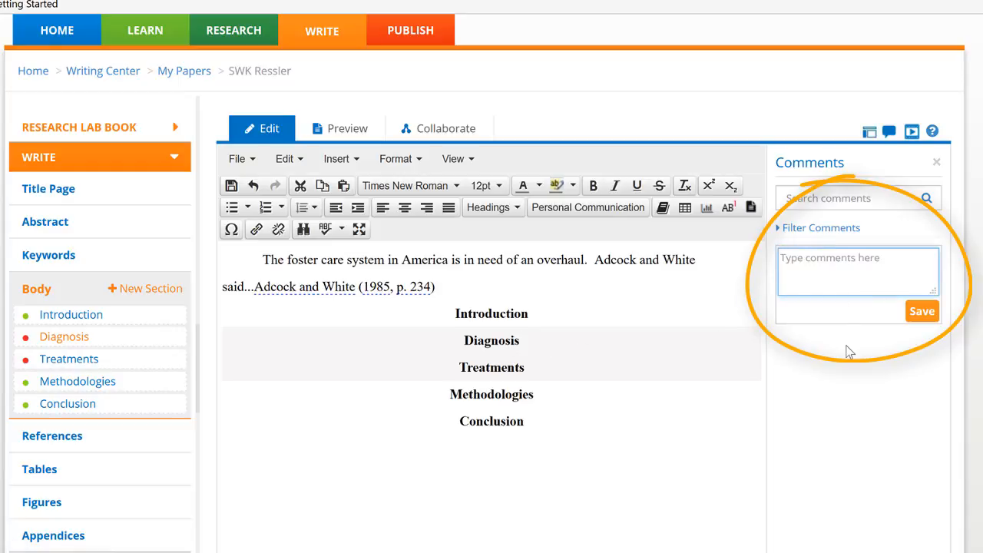
type("Id")
key("BackSpace")
key("BackSpace")
type("I")
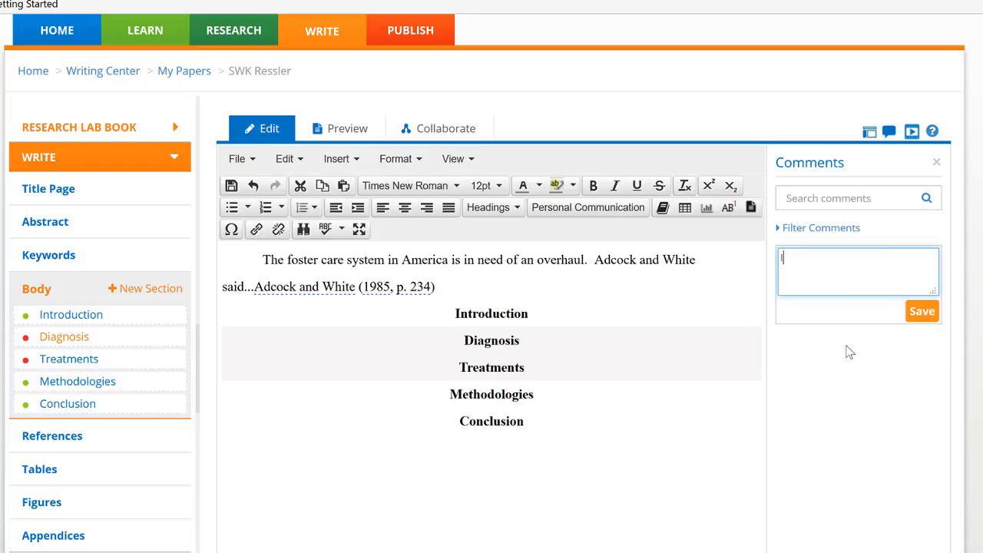
type("t looks like you forgot x.")
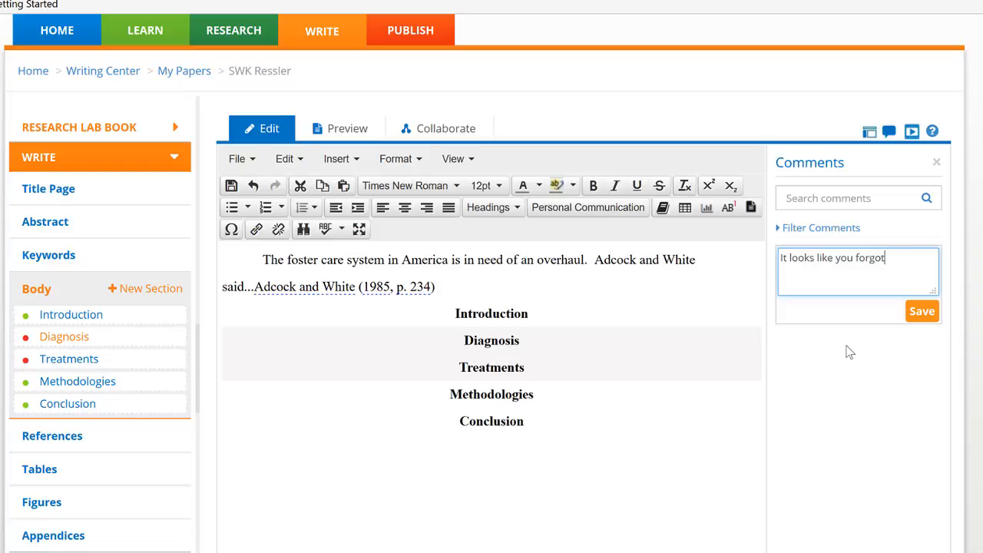
left_click(921, 311)
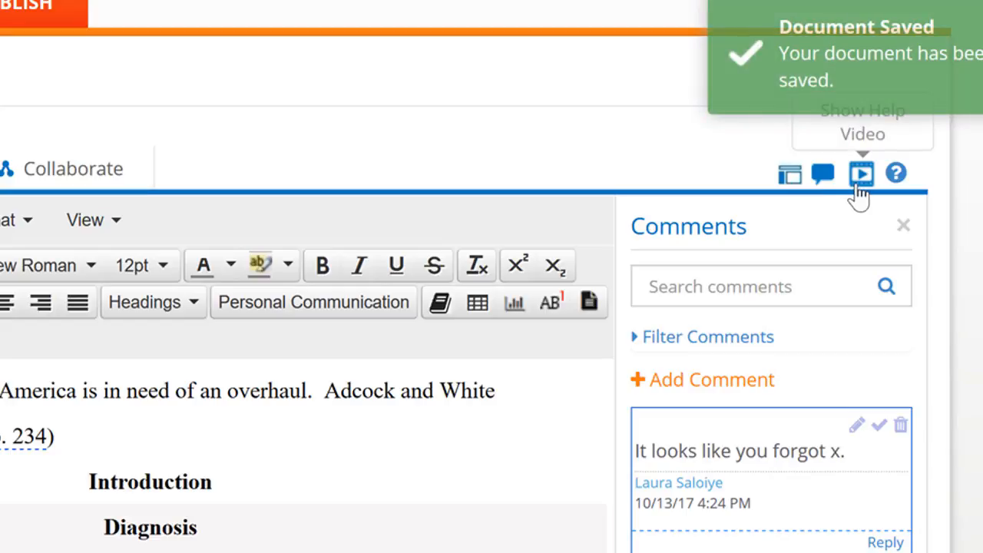
- Open the related help for the body and read the Footnotes and Appendix Callouts topics
left_click(894, 190)
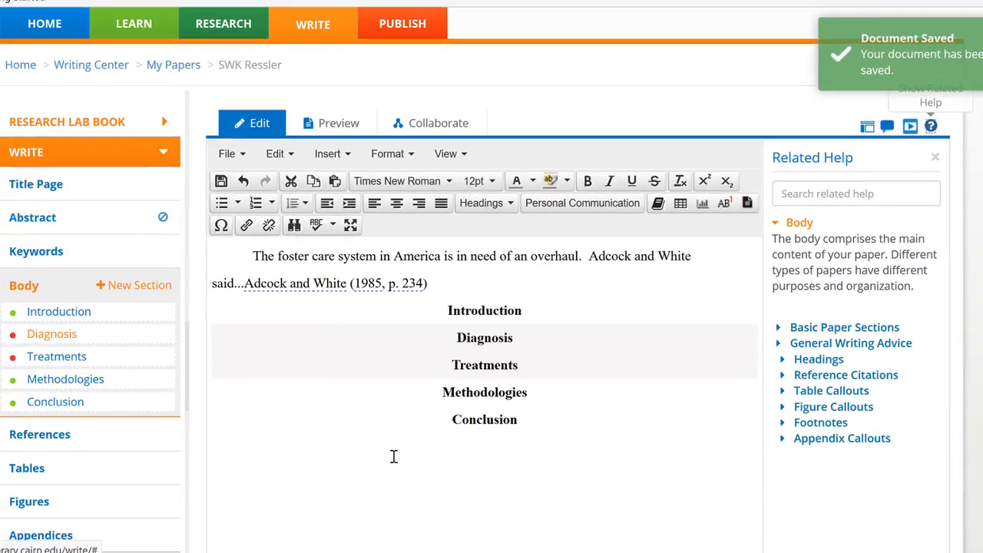
left_click(823, 423)
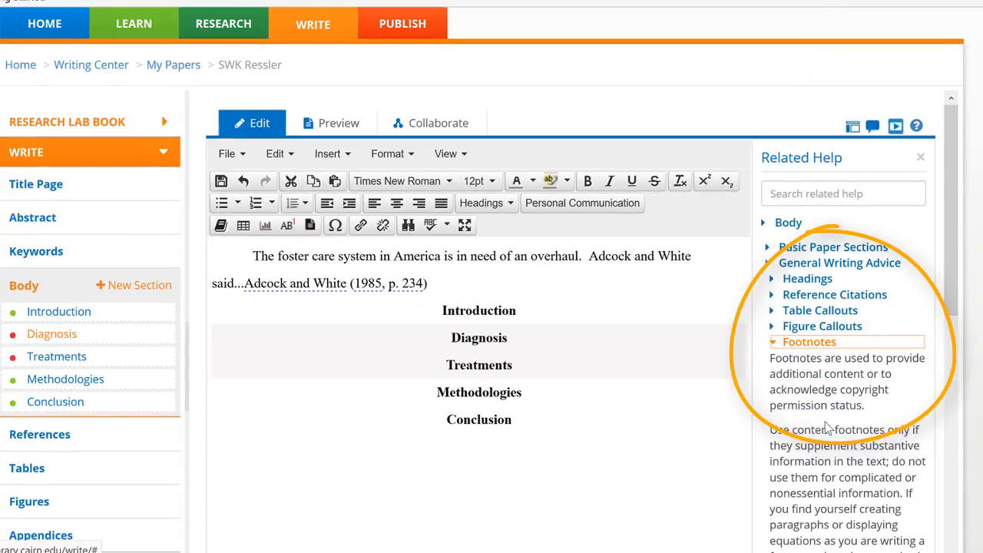
scroll(801, 390, "down", 3)
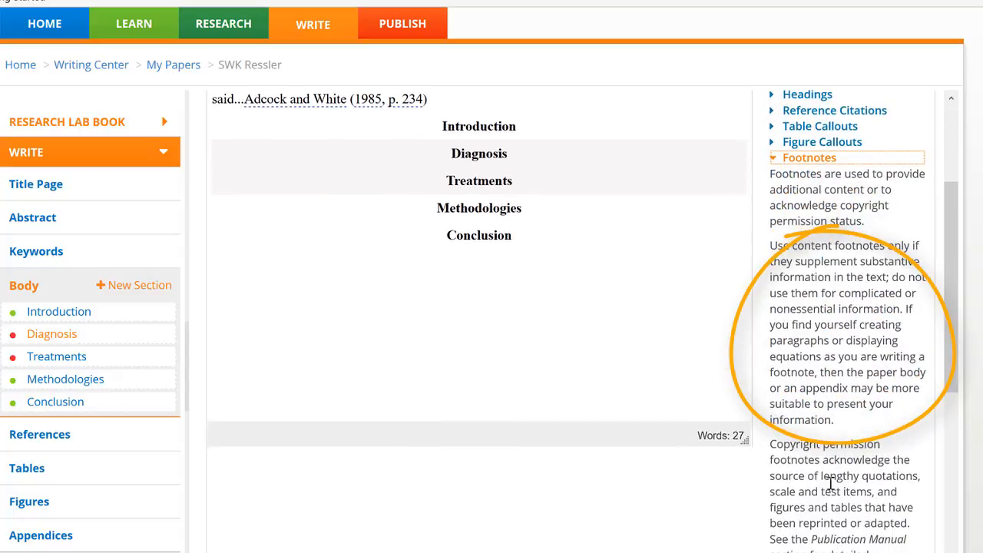
left_click(801, 166)
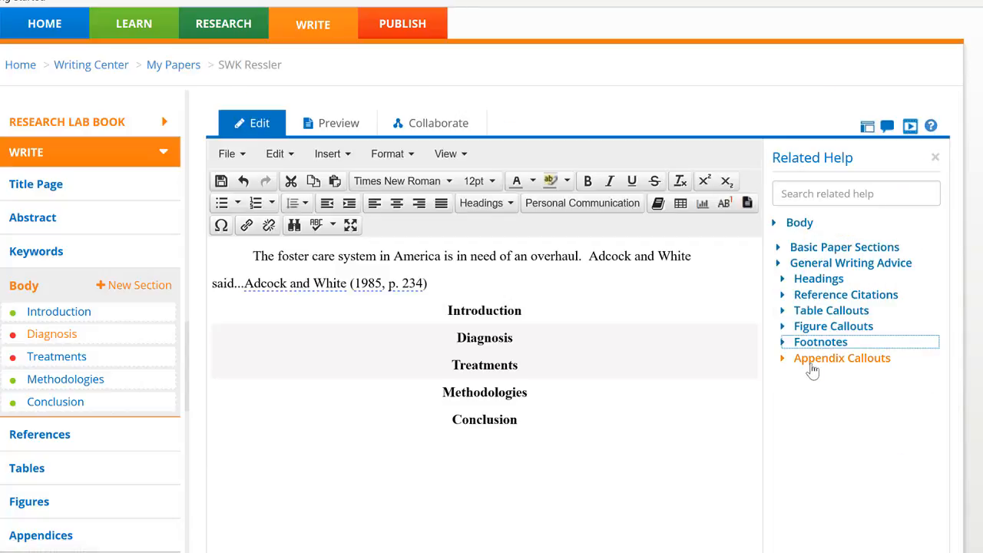
left_click(814, 361)
scroll(814, 403, "down", 2)
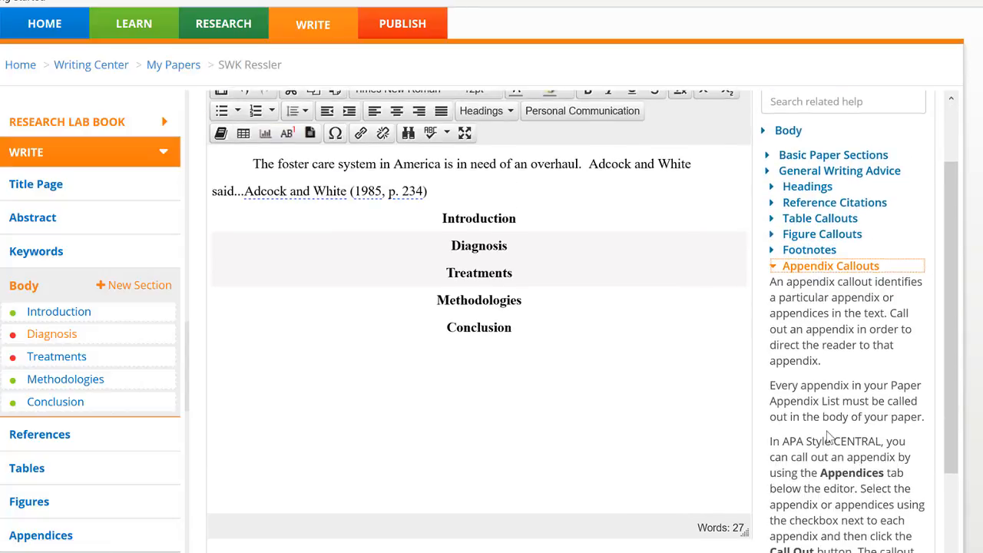
left_click(807, 268)
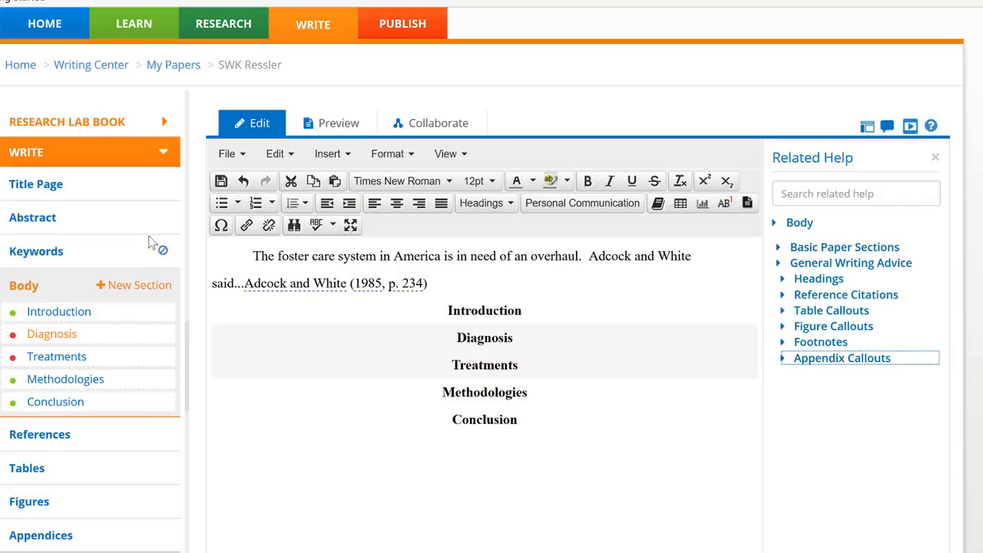
- Open the title page's Authors section and enter the second individual author's first and last name
left_click(35, 190)
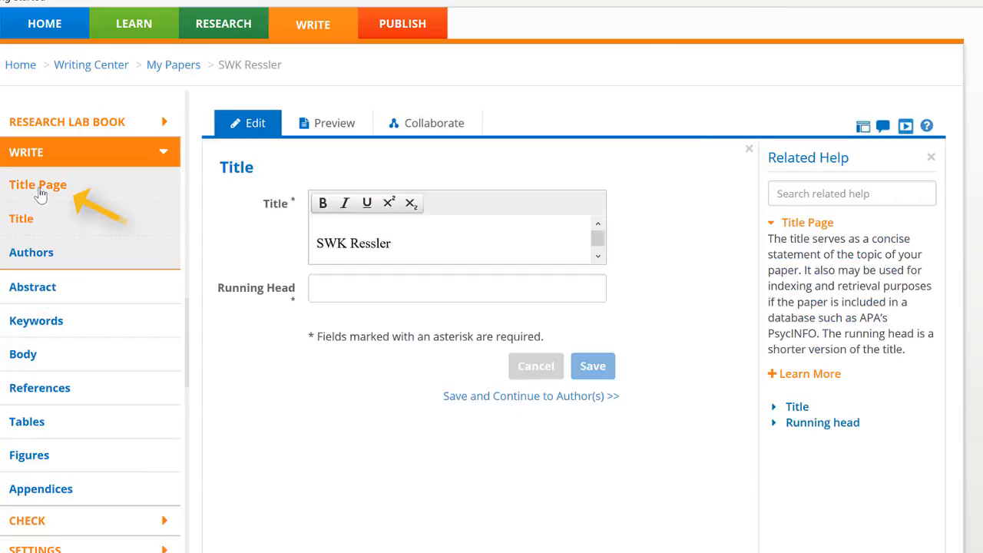
left_click(44, 261)
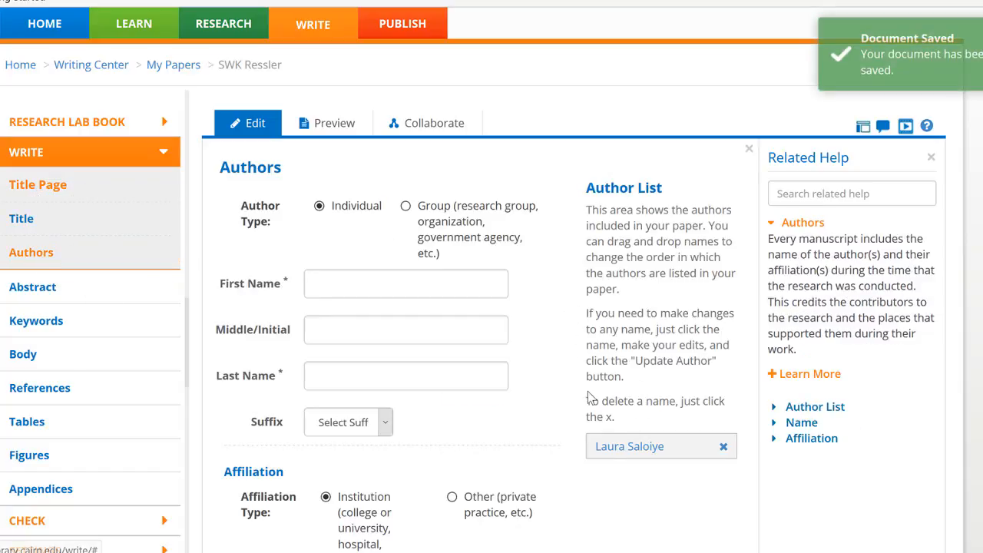
scroll(529, 194, "down", 3)
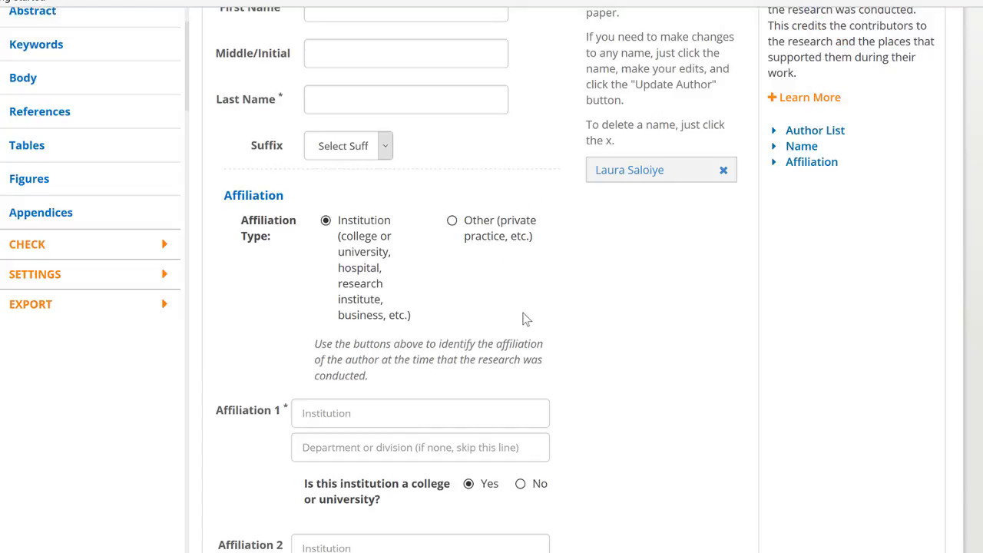
scroll(526, 317, "up", 4)
left_click(388, 377)
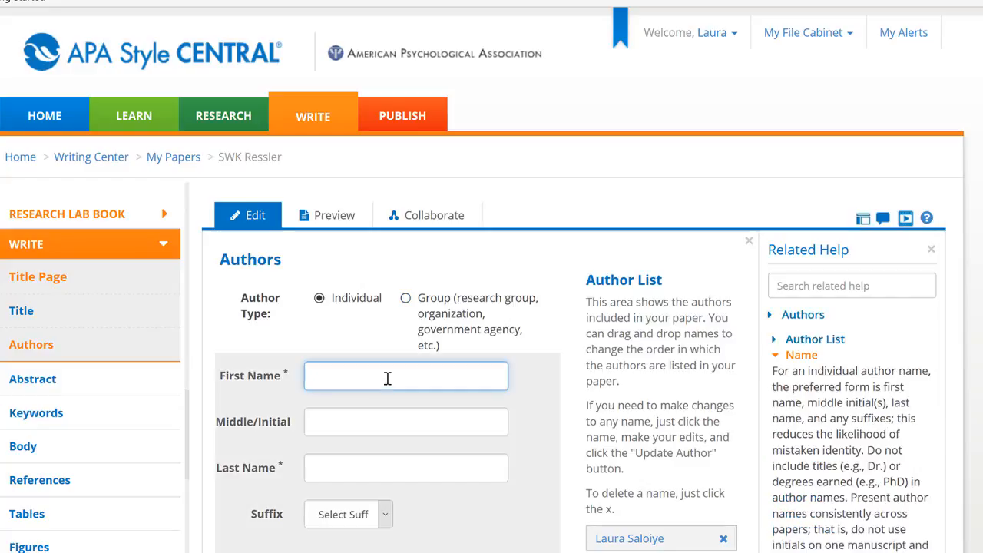
type("Stephanie")
left_click(377, 467)
- Set the new author's first affiliation to Cairn University and save the entry to the author list
scroll(393, 359, "down", 5)
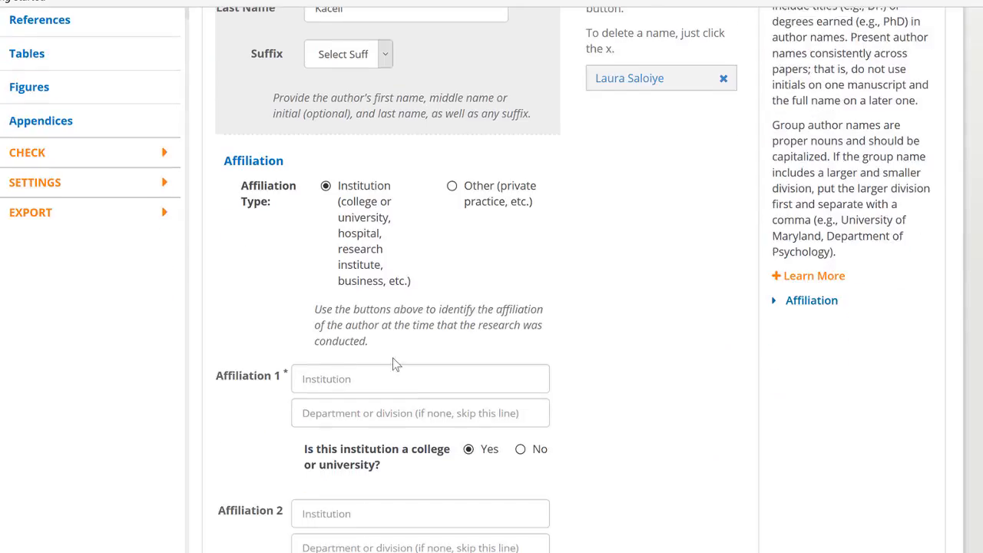
left_click(324, 378)
type("Cairn")
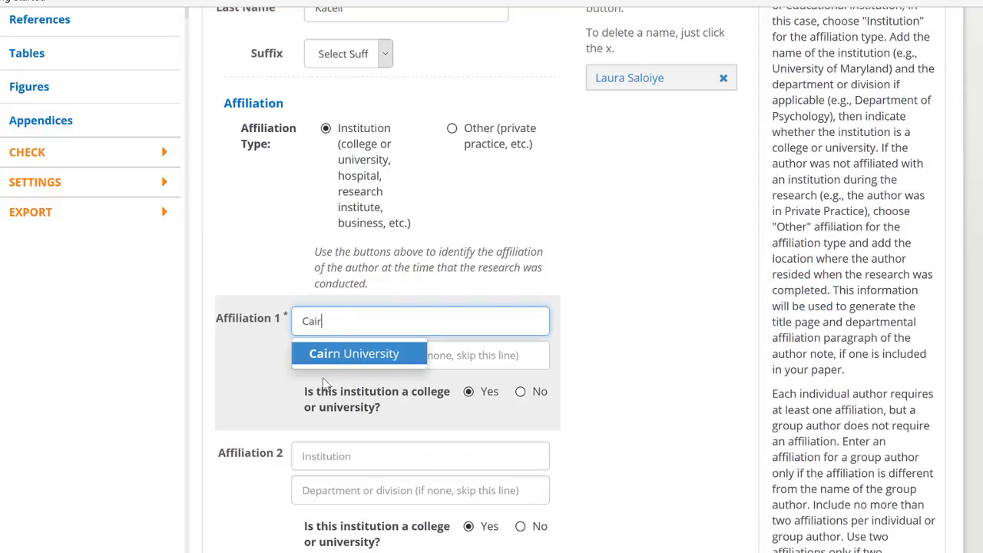
left_click(350, 354)
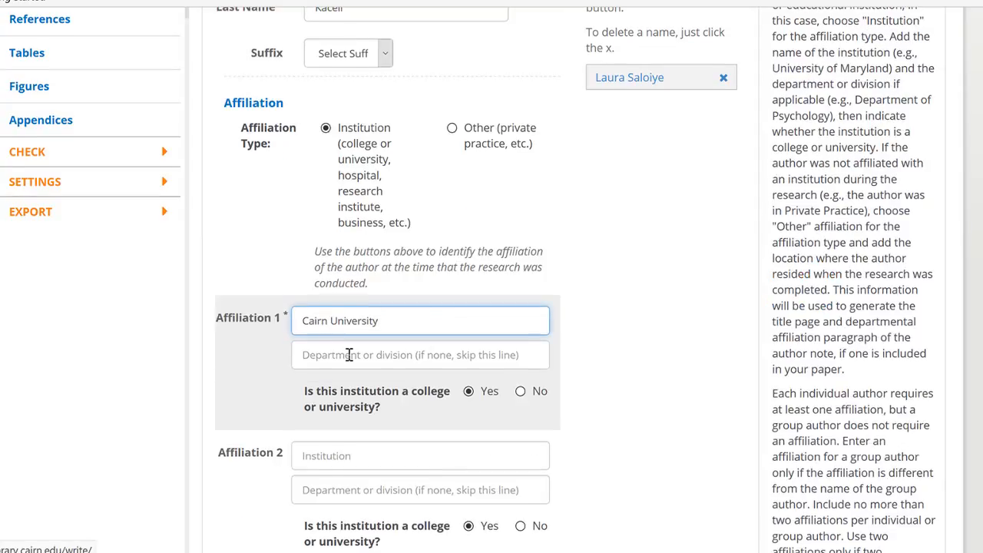
scroll(349, 353, "down", 3)
left_click(474, 373)
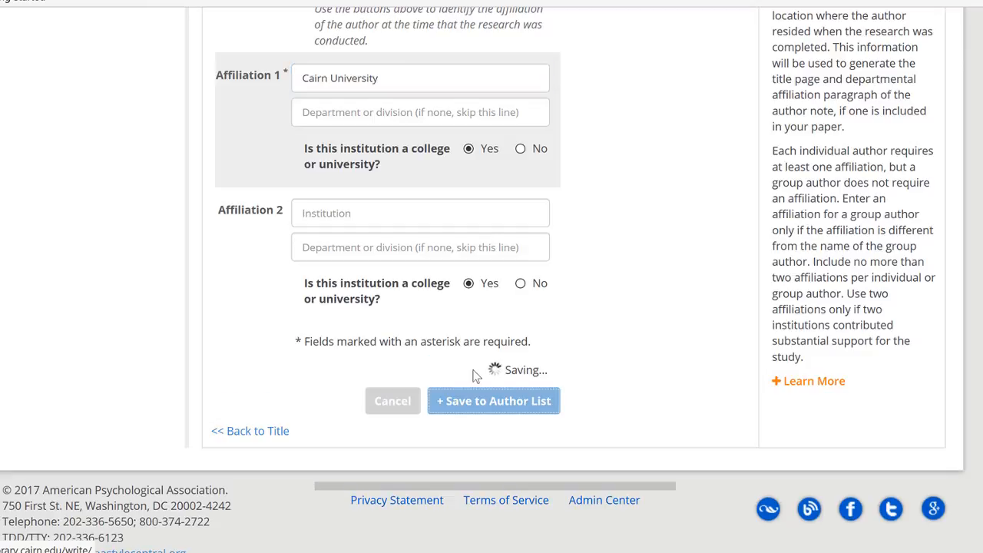
- Reorder the author list so that the newly added author comes first
scroll(314, 297, "up", 4)
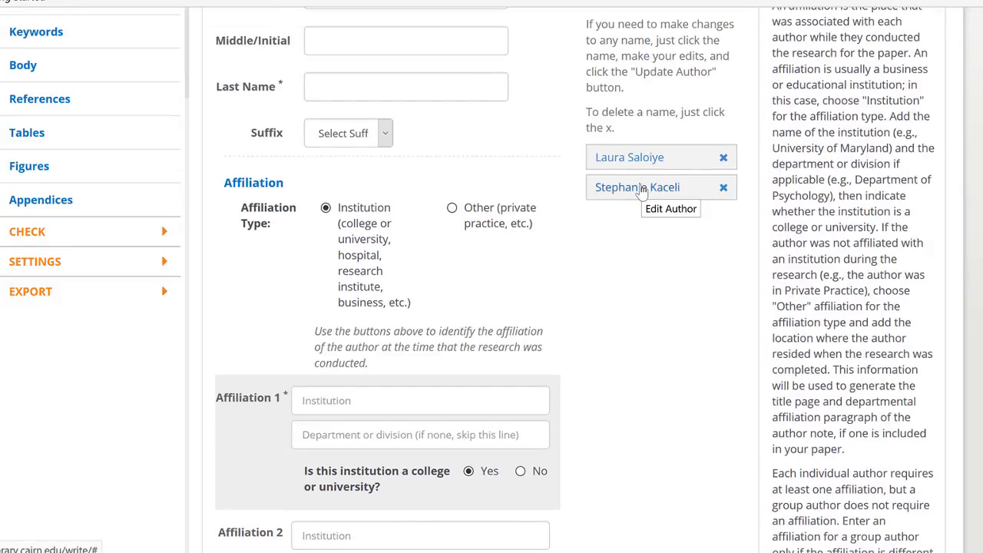
left_click_drag(645, 189, 641, 146)
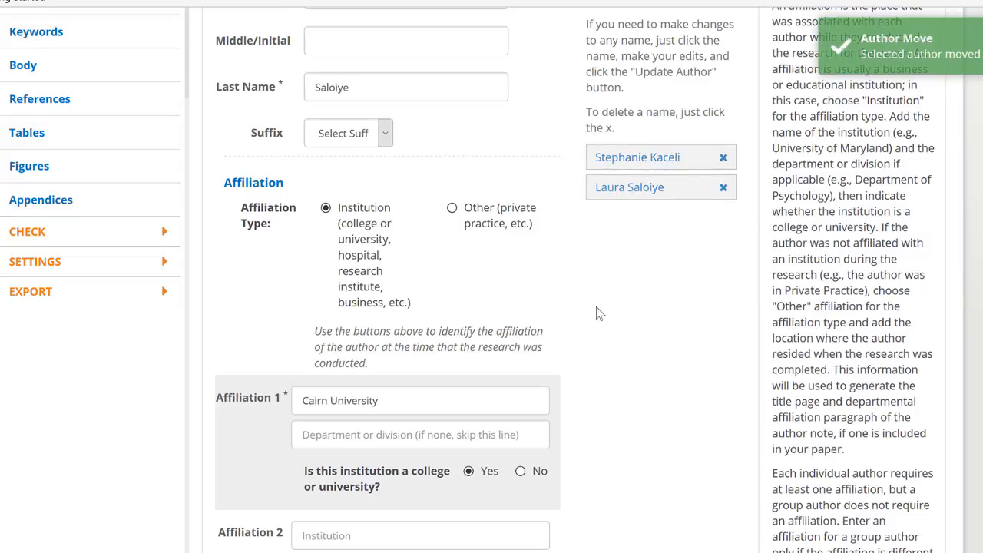
scroll(564, 324, "up", 2)
scroll(566, 320, "up", 4)
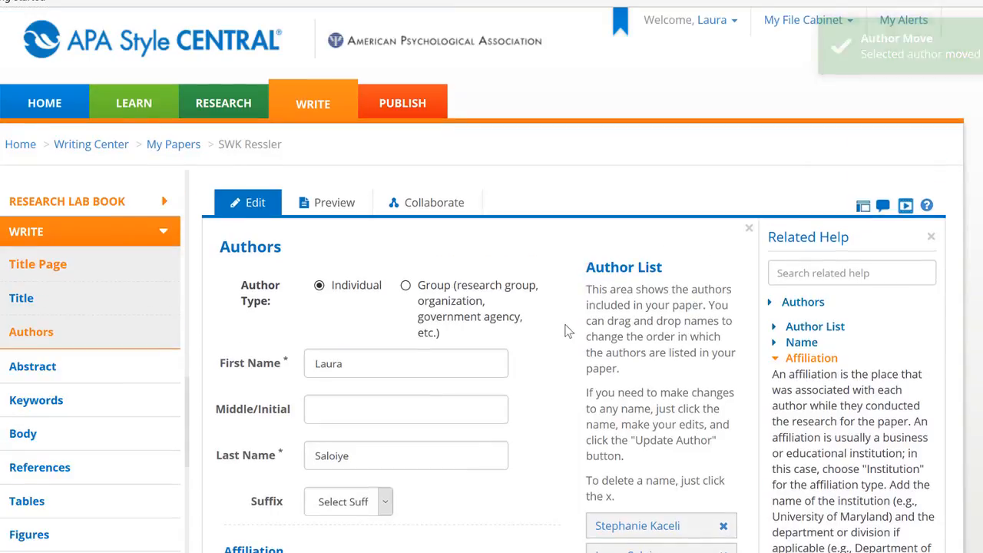